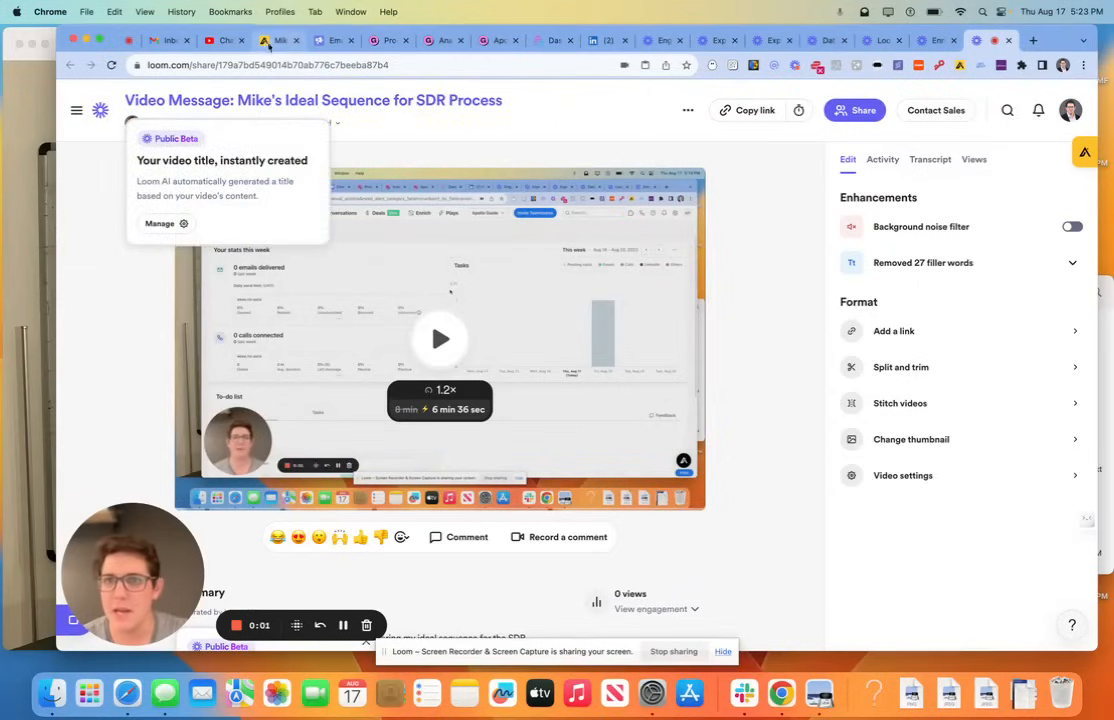
- Glance at the Smartlead, Gumroad and LinkedIn tabs, then return to the Apollo email template
{"action": "left_click", "coordinate": [322, 40]}
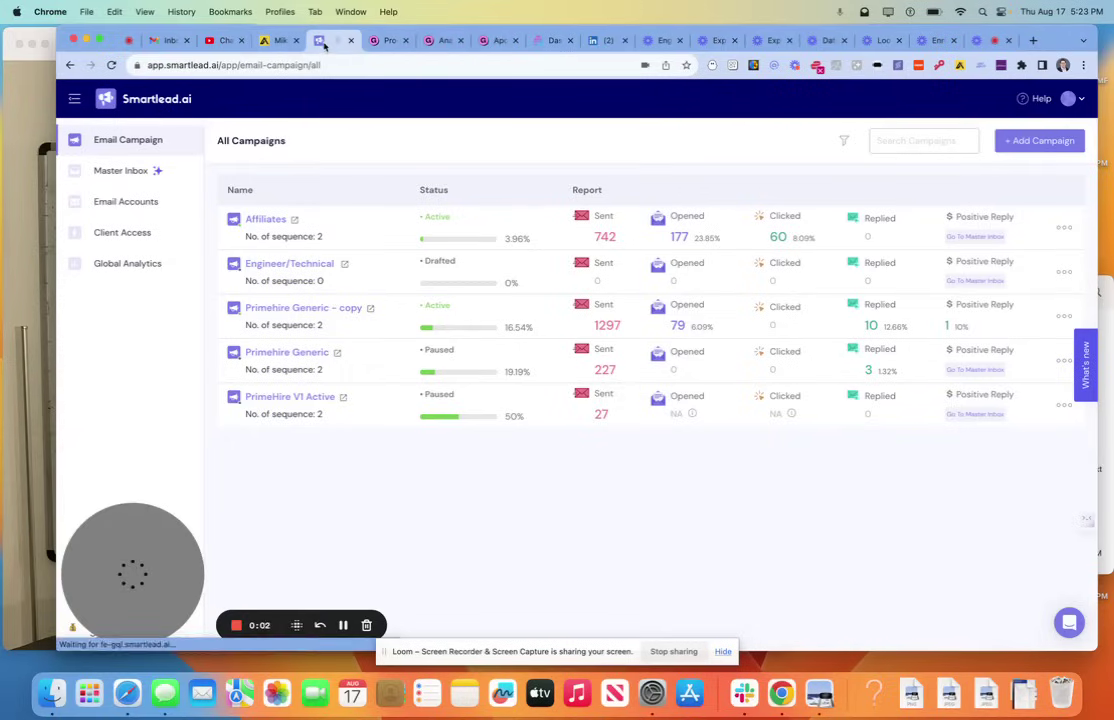
{"action": "left_click", "coordinate": [439, 41]}
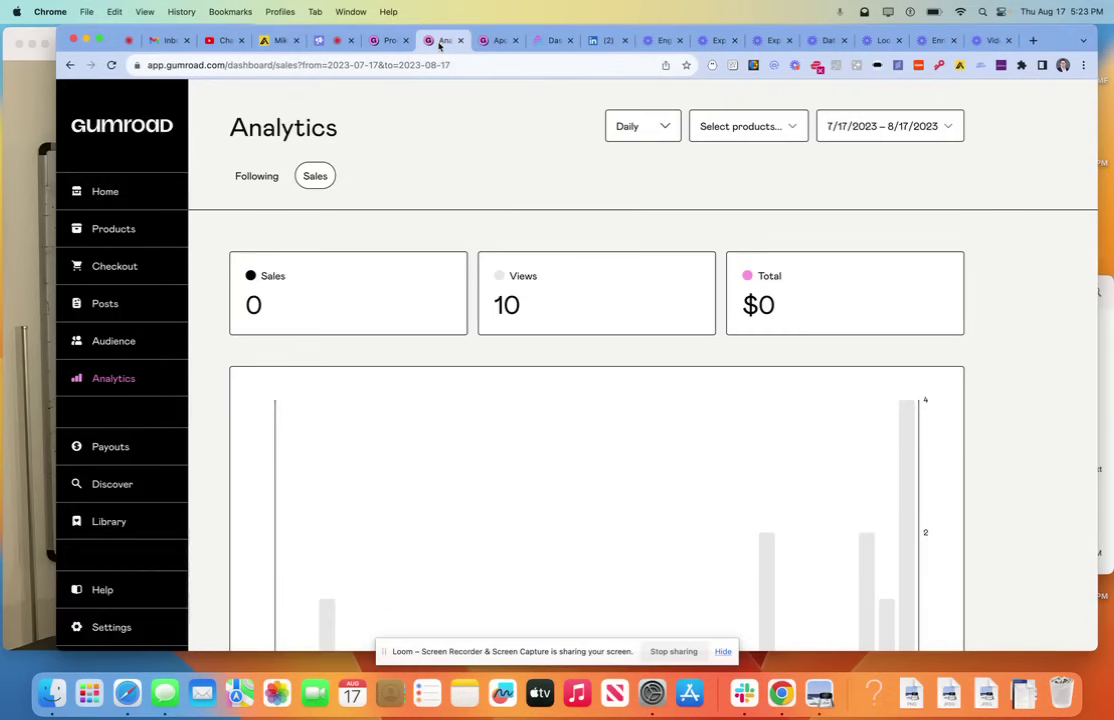
{"action": "left_click", "coordinate": [606, 41]}
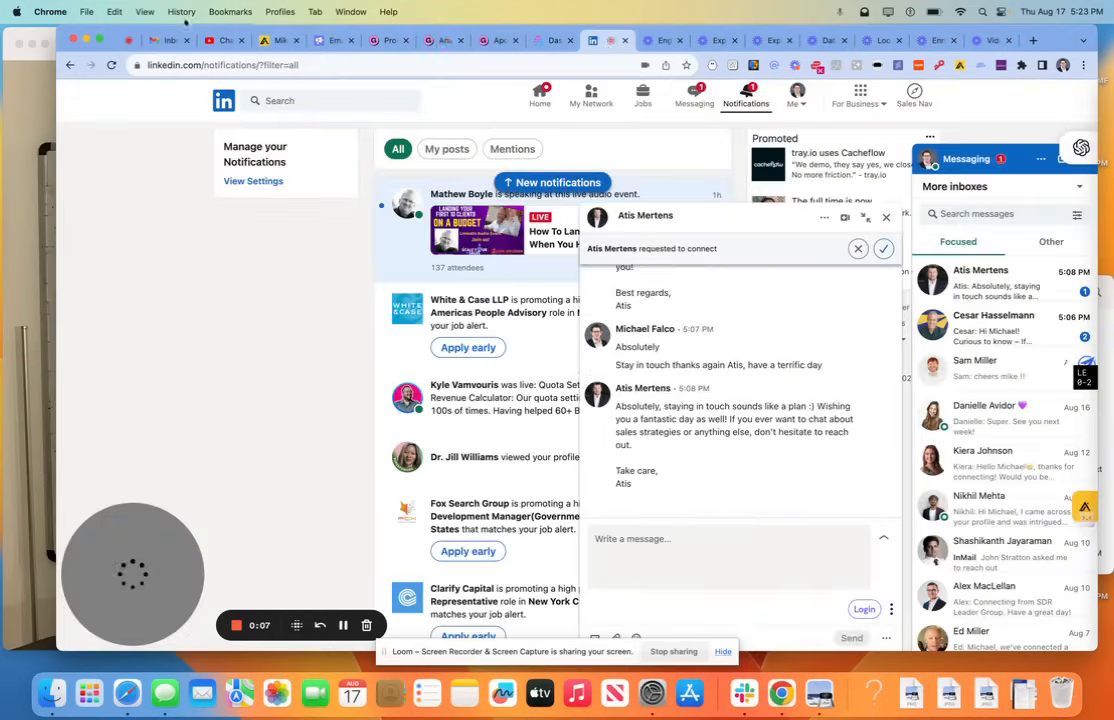
{"action": "left_click", "coordinate": [270, 40]}
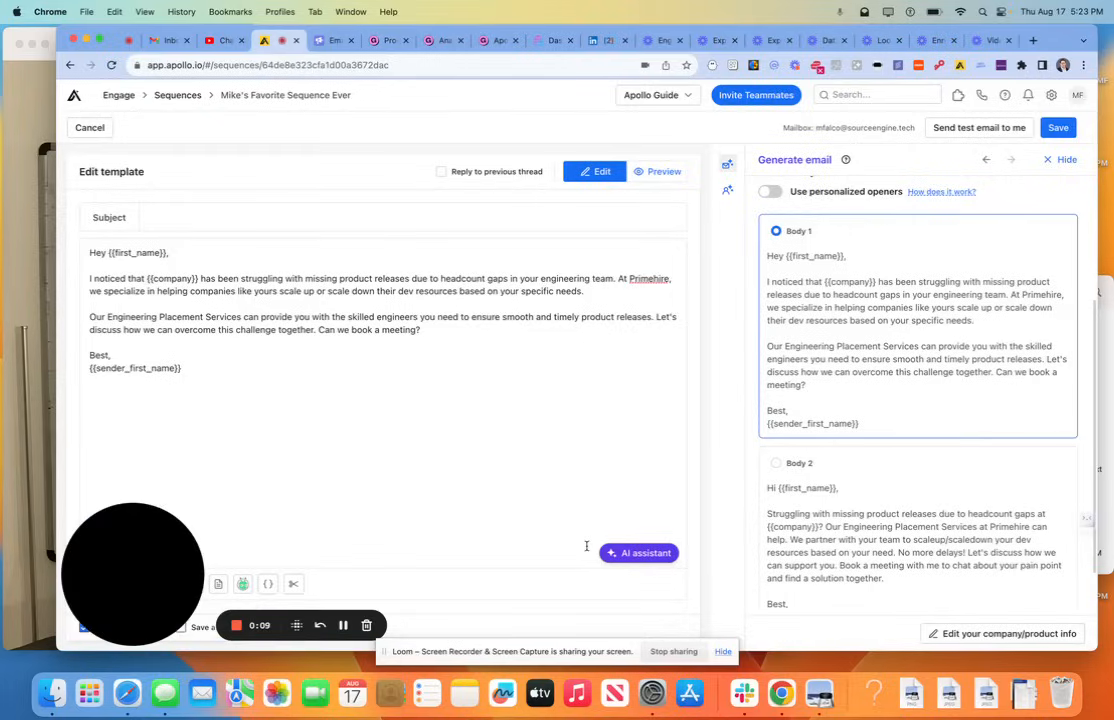
- Save the Day 1 manual email template back into the sequence
{"action": "left_click", "coordinate": [1058, 127]}
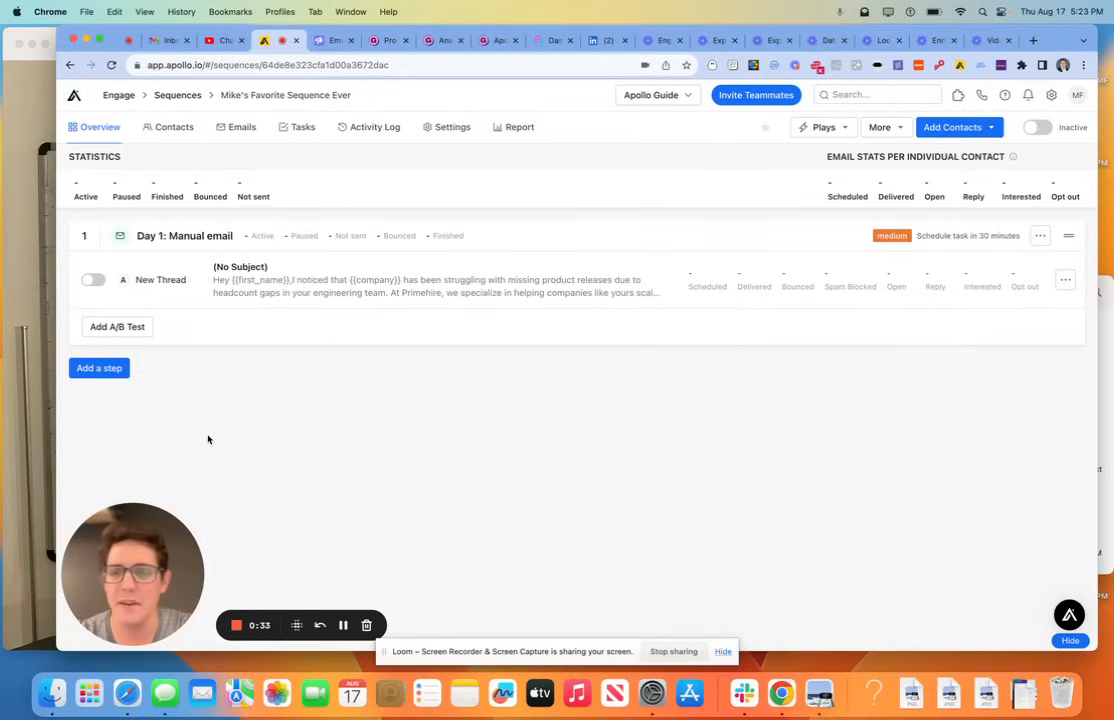
- Add a LinkedIn view-profile task 1 day after the email at Medium priority
{"action": "left_click", "coordinate": [99, 368]}
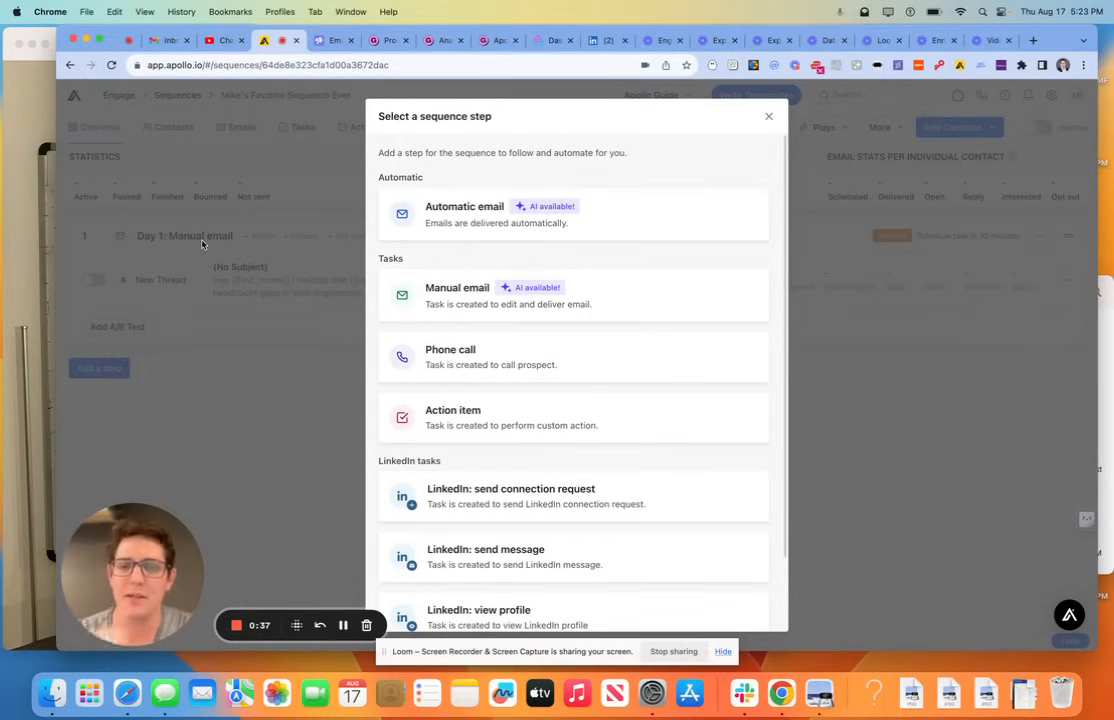
{"action": "scroll", "coordinate": [520, 360], "scroll_direction": "down", "scroll_amount": 3}
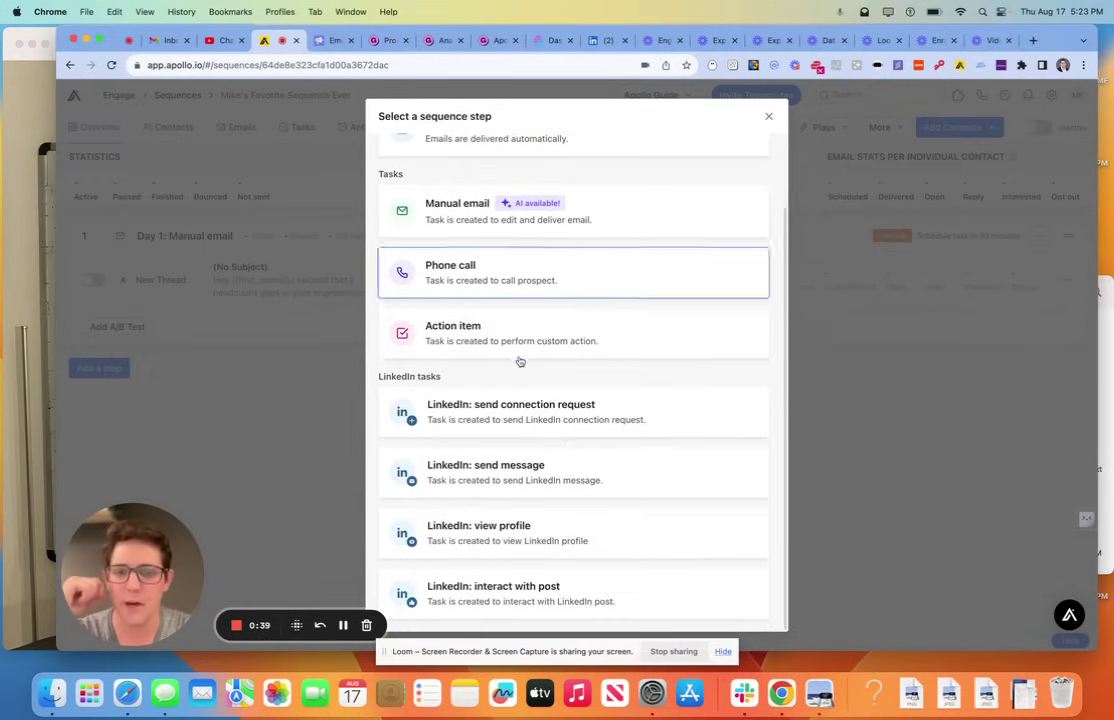
{"action": "left_click", "coordinate": [510, 530]}
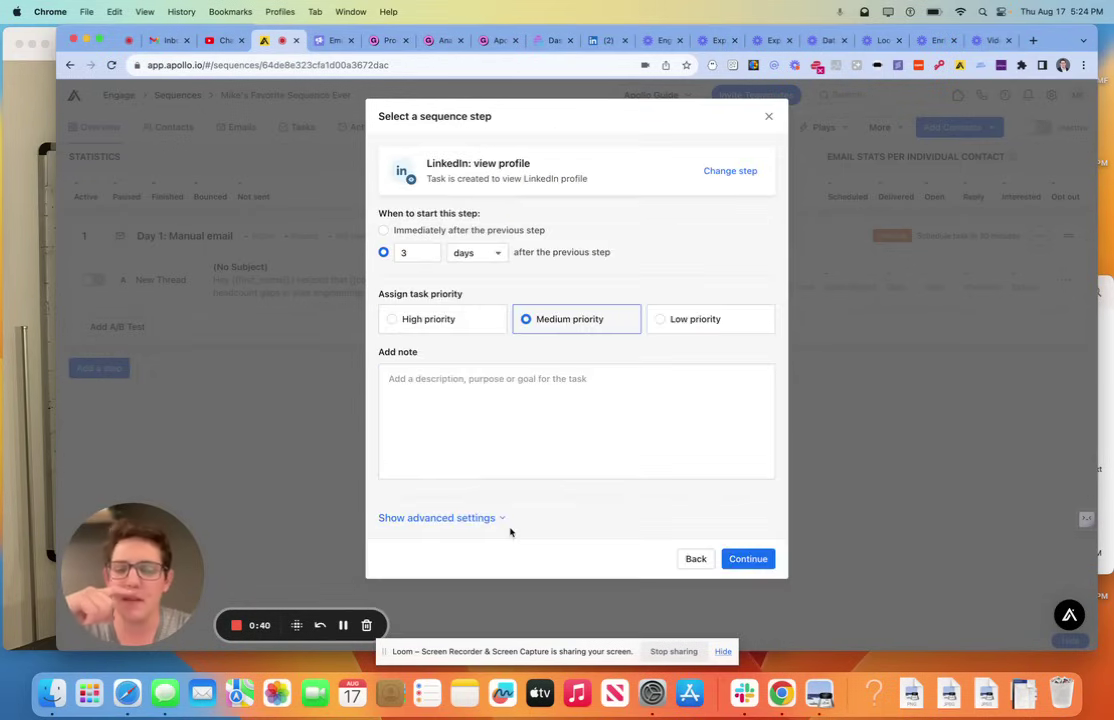
{"action": "left_click", "coordinate": [410, 252]}
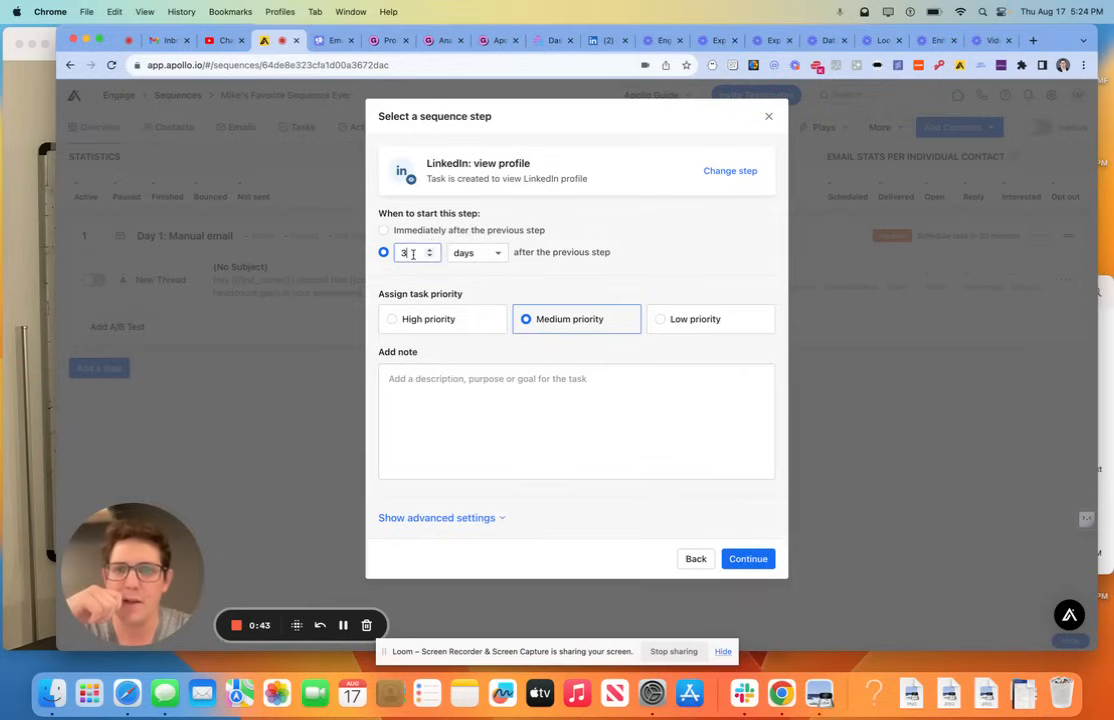
{"action": "key", "text": "BackSpace"}
{"action": "type", "text": "1"}
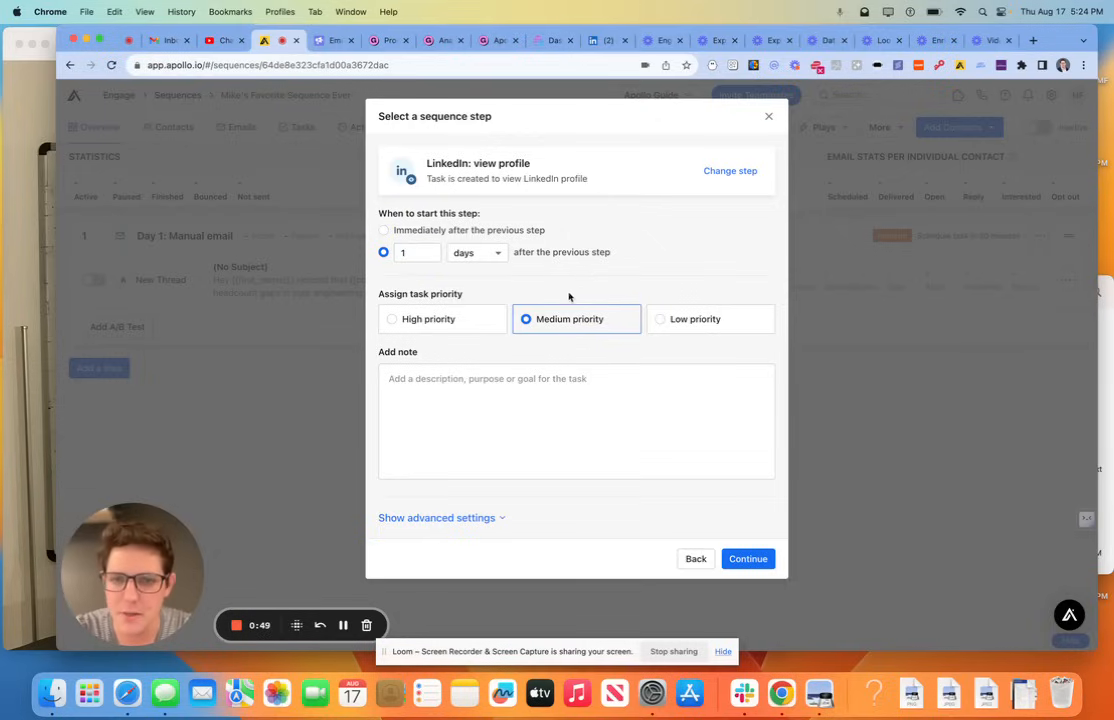
{"action": "left_click", "coordinate": [747, 558]}
{"action": "left_click", "coordinate": [620, 430]}
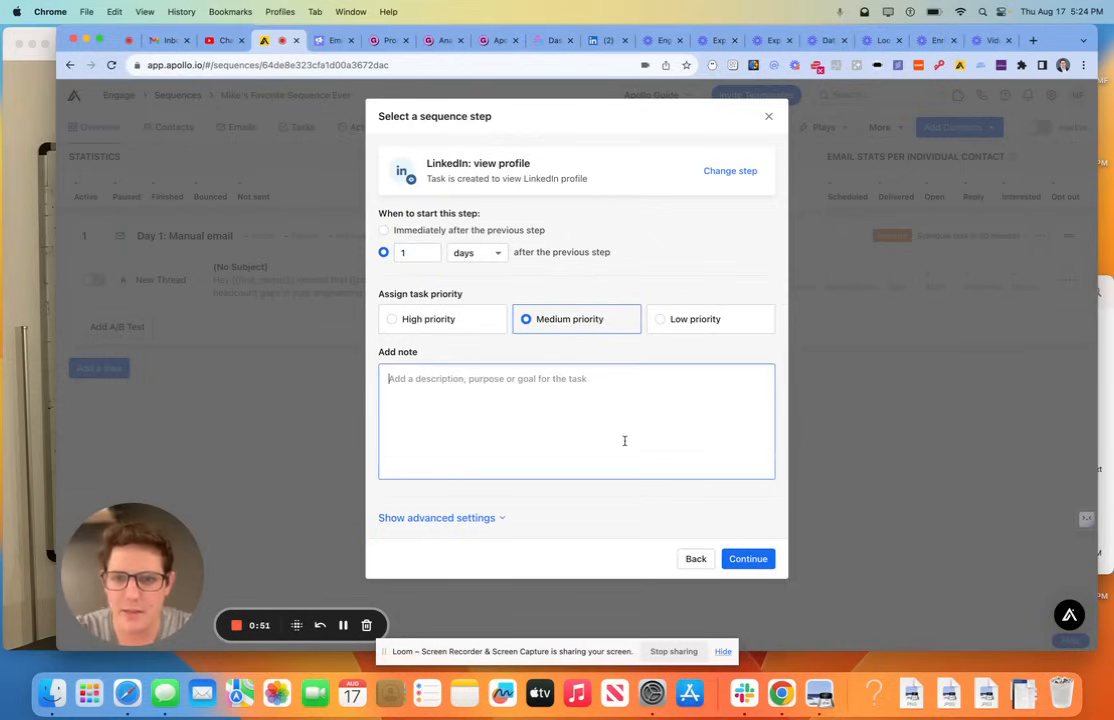
{"action": "left_click", "coordinate": [748, 558]}
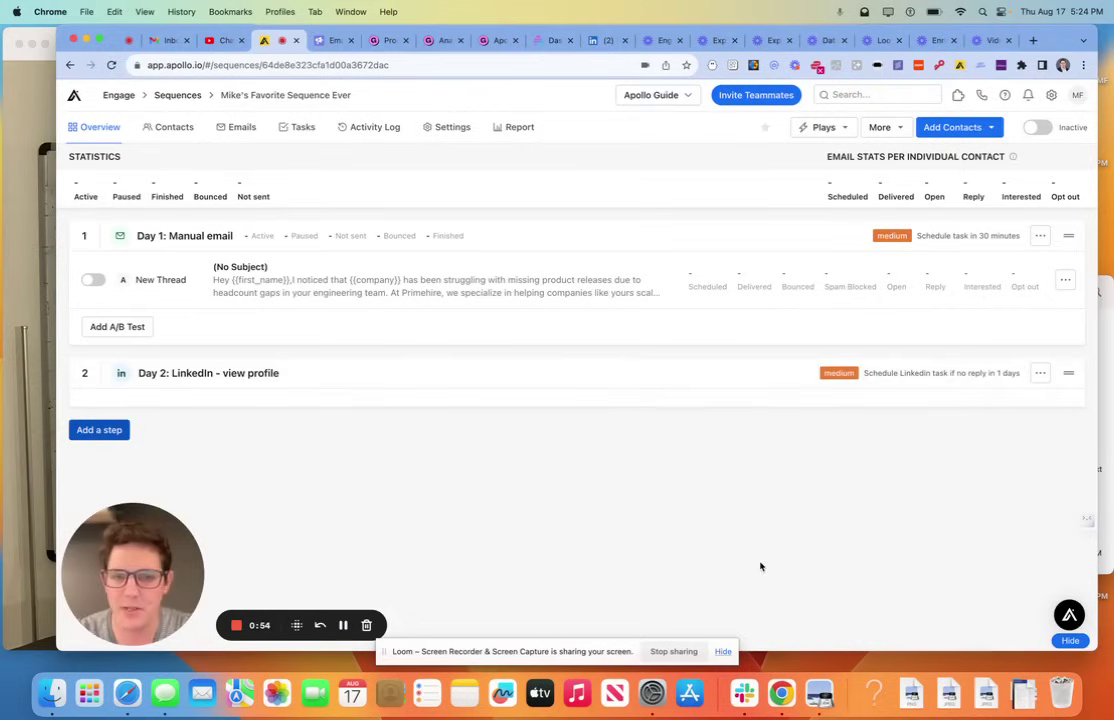
- Add a Phone call task and lower its delay from 3 to 1
{"action": "left_click", "coordinate": [117, 430]}
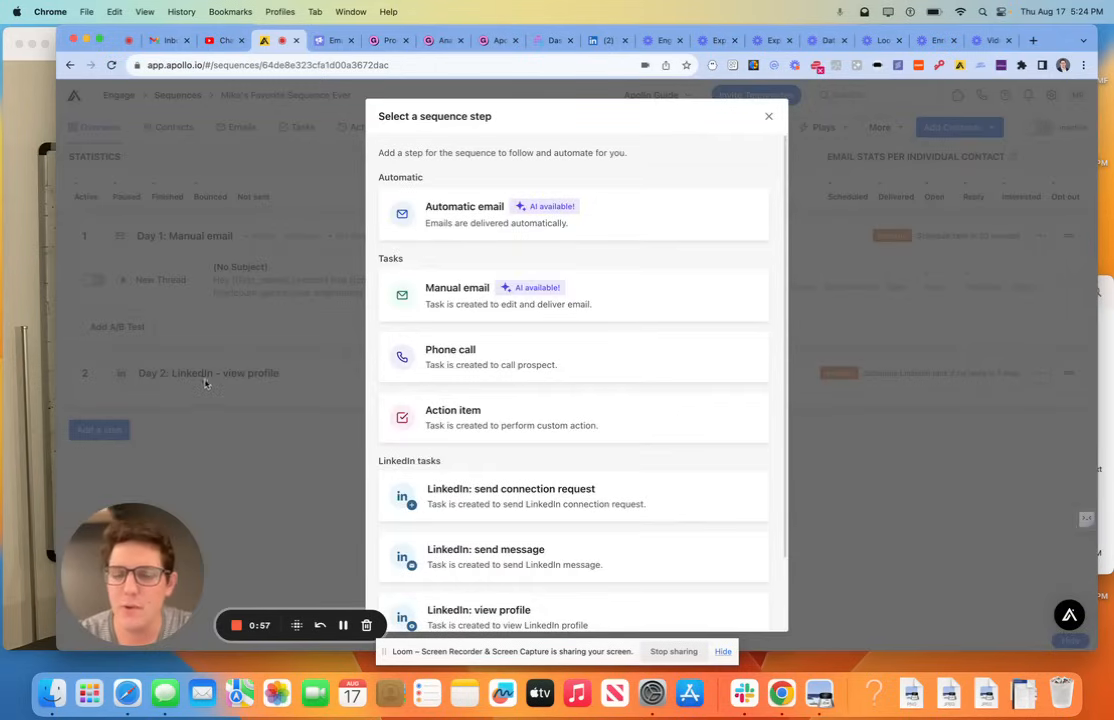
{"action": "left_click", "coordinate": [460, 372]}
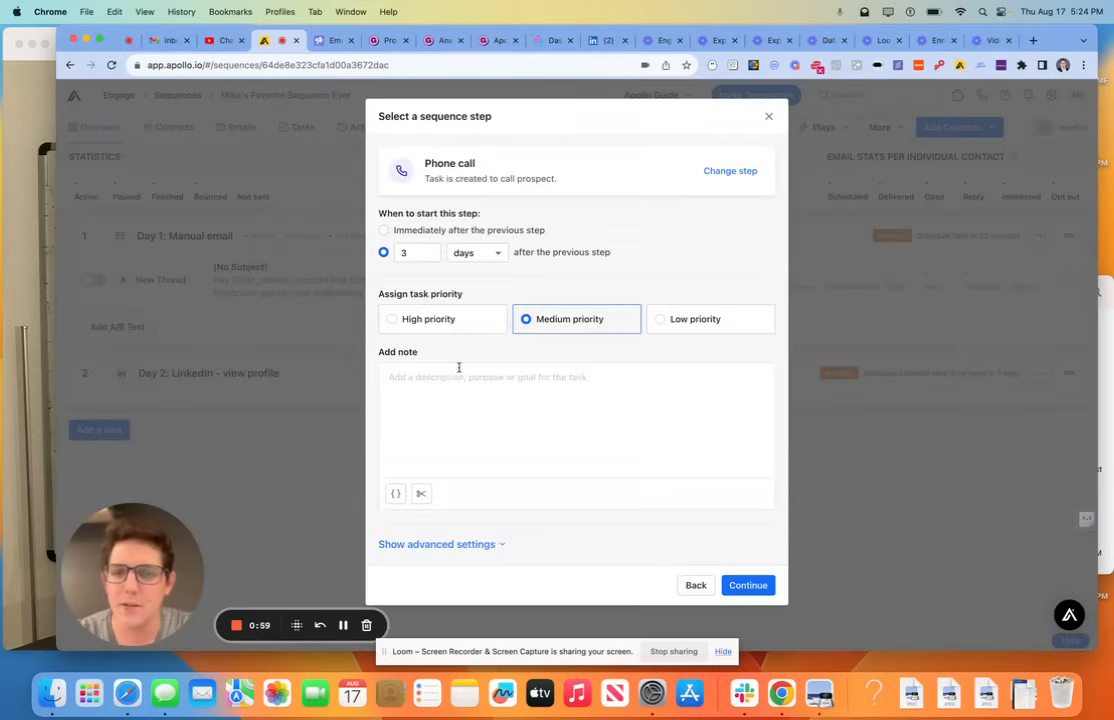
{"action": "left_click", "coordinate": [408, 253]}
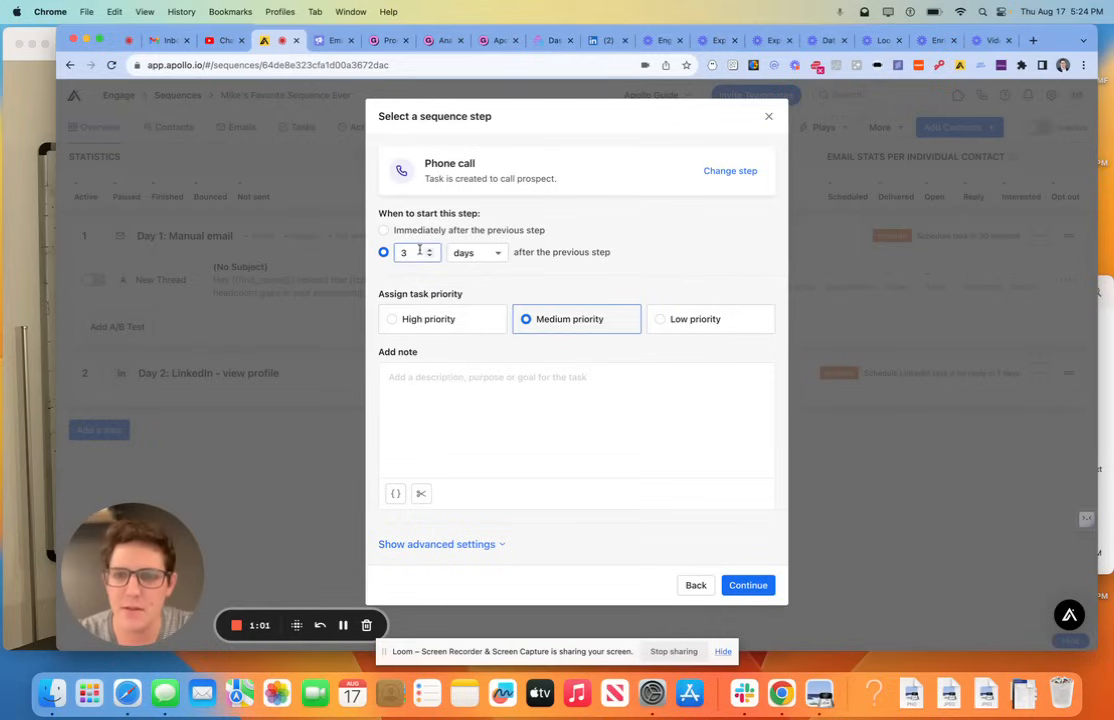
{"action": "left_click", "coordinate": [476, 252]}
{"action": "left_click", "coordinate": [430, 256]}
{"action": "left_click", "coordinate": [430, 256]}
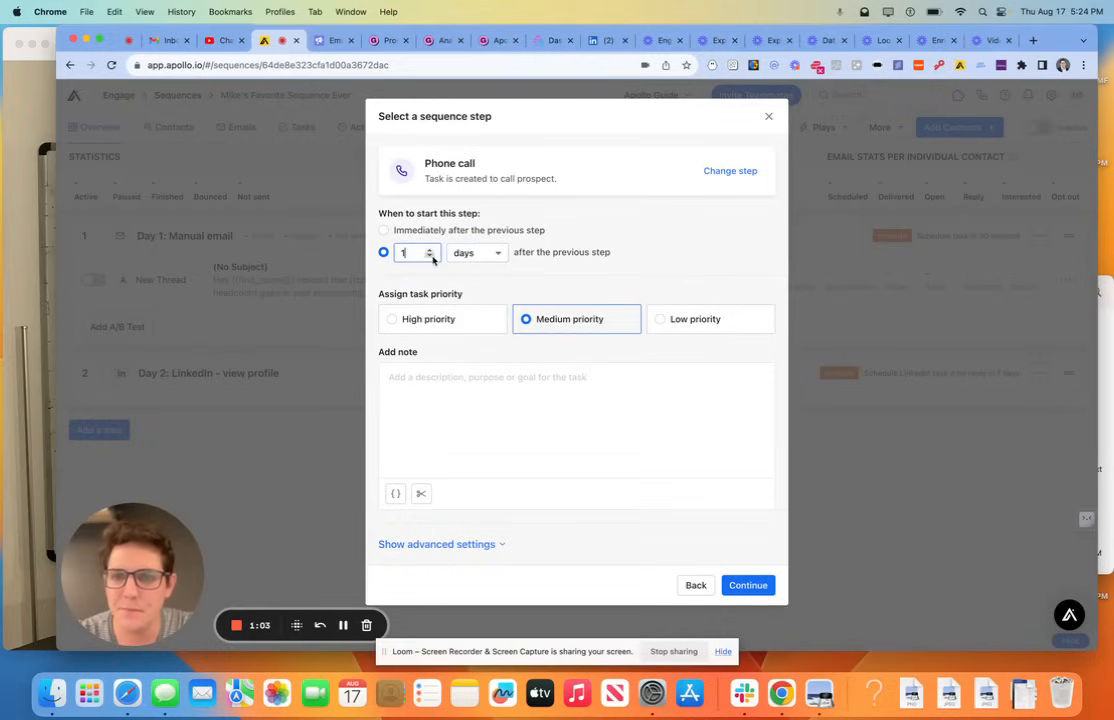
- Try minutes as the delay unit, set it back to days, and confirm the call step
{"action": "left_click", "coordinate": [476, 252]}
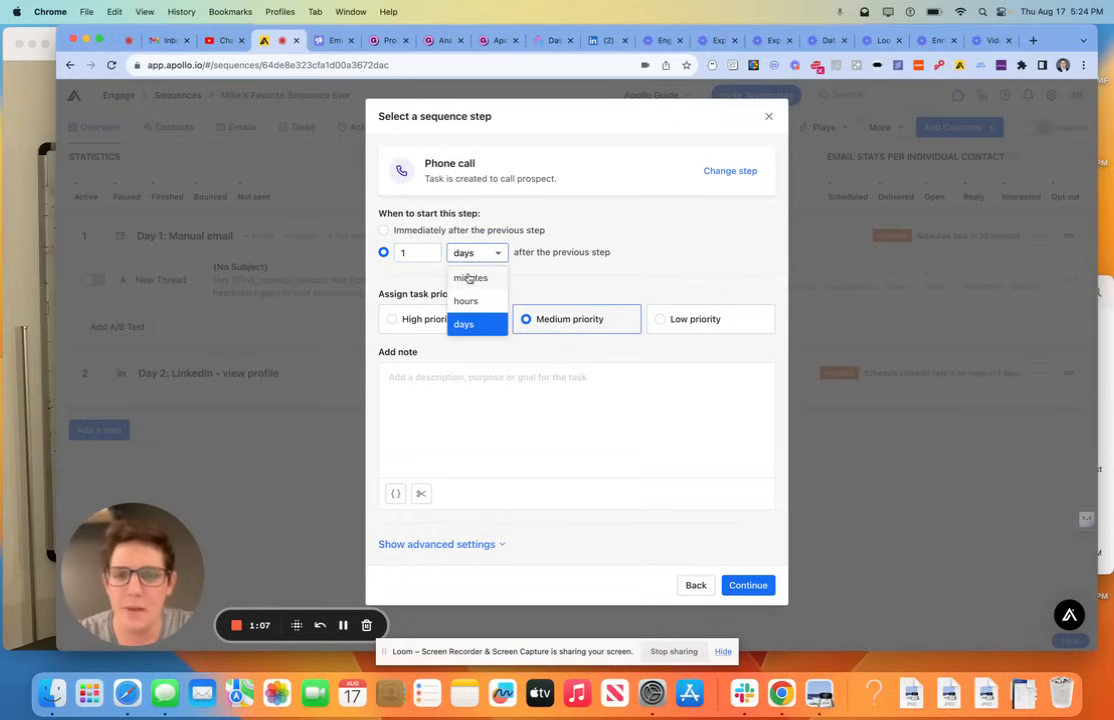
{"action": "left_click", "coordinate": [470, 278]}
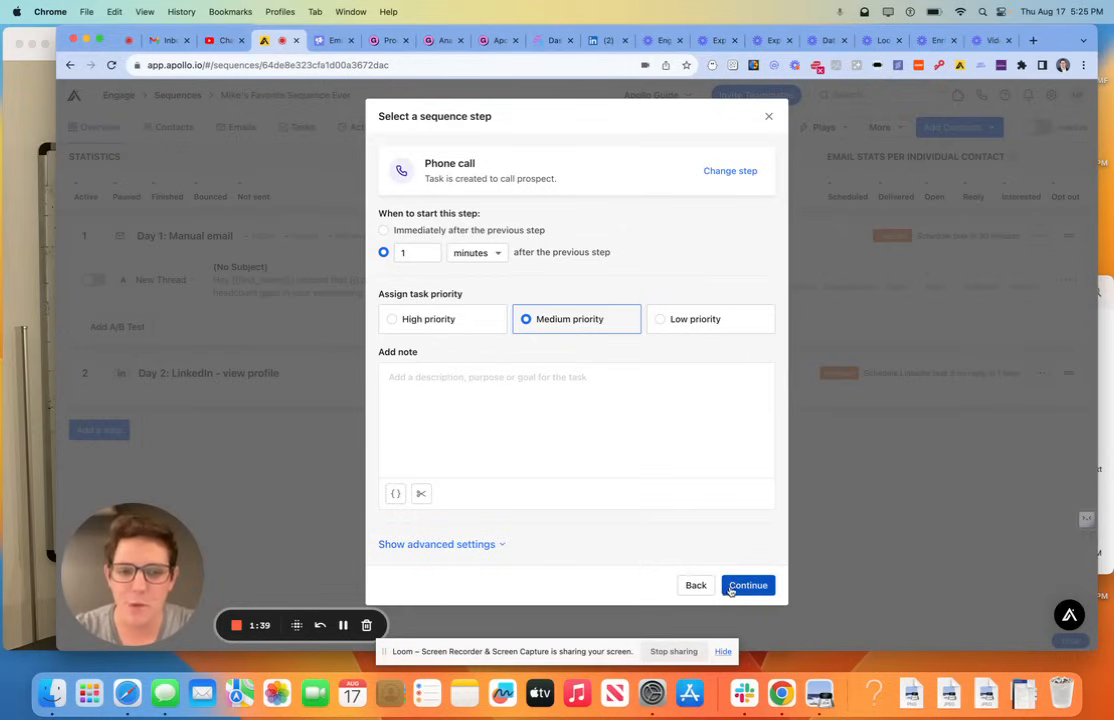
{"action": "left_click", "coordinate": [475, 252]}
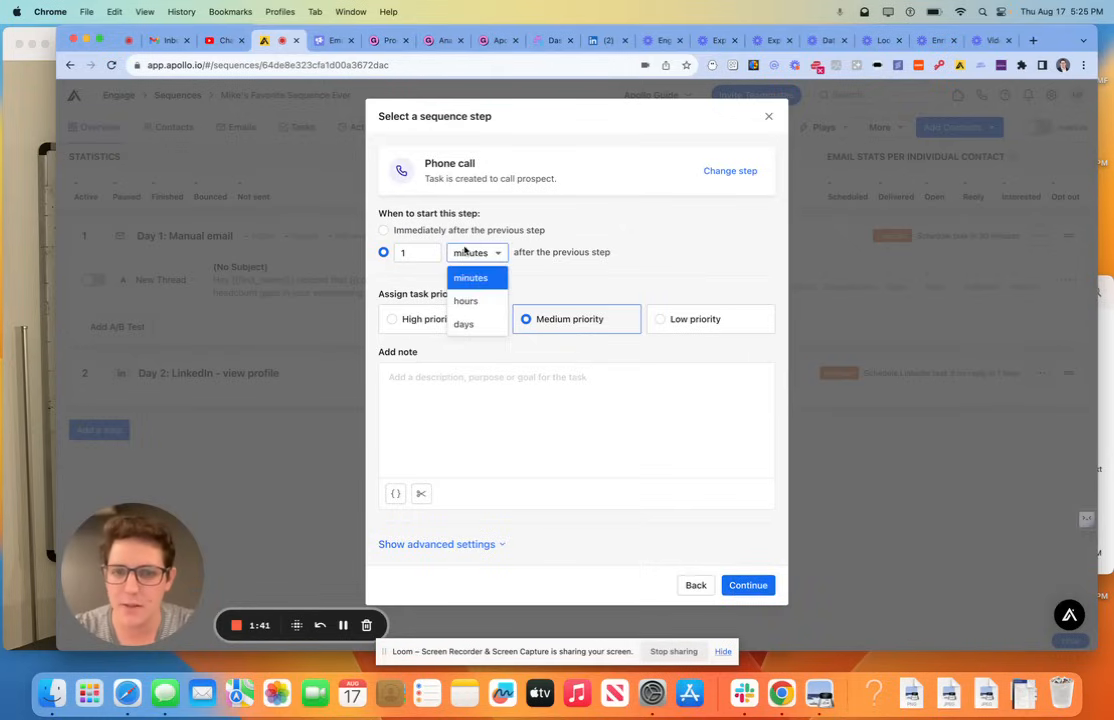
{"action": "left_click", "coordinate": [464, 325]}
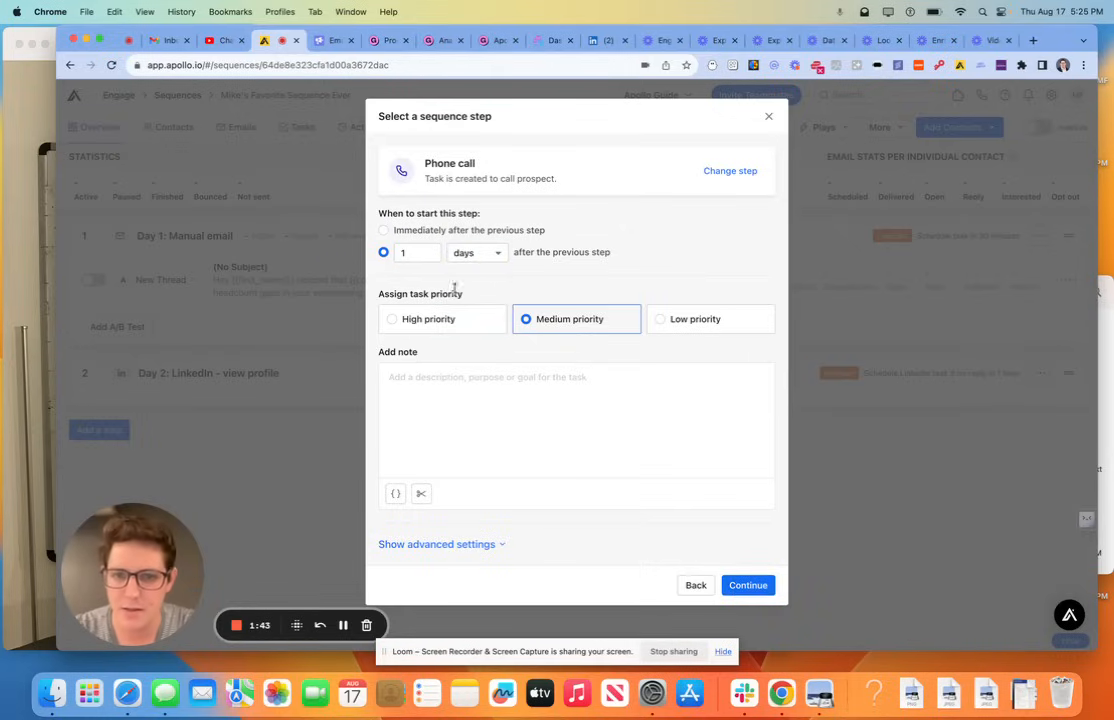
{"action": "left_click", "coordinate": [748, 585]}
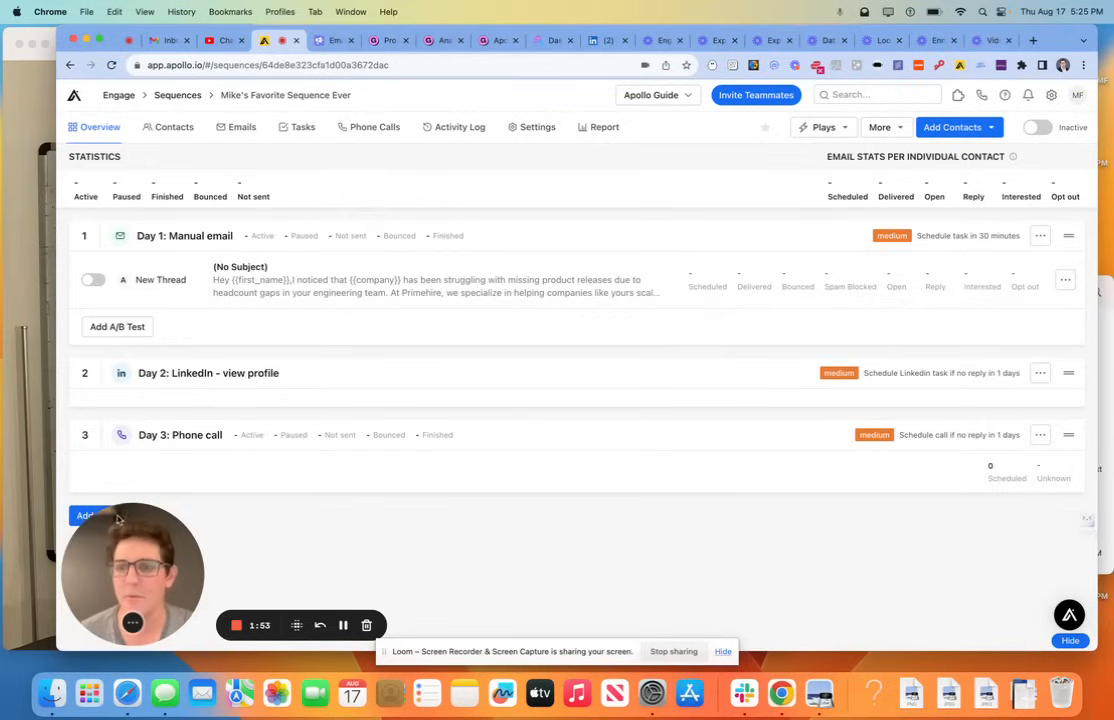
- Add an Automatic email step with a 1-day delay and continue to its editor
{"action": "left_click", "coordinate": [97, 517]}
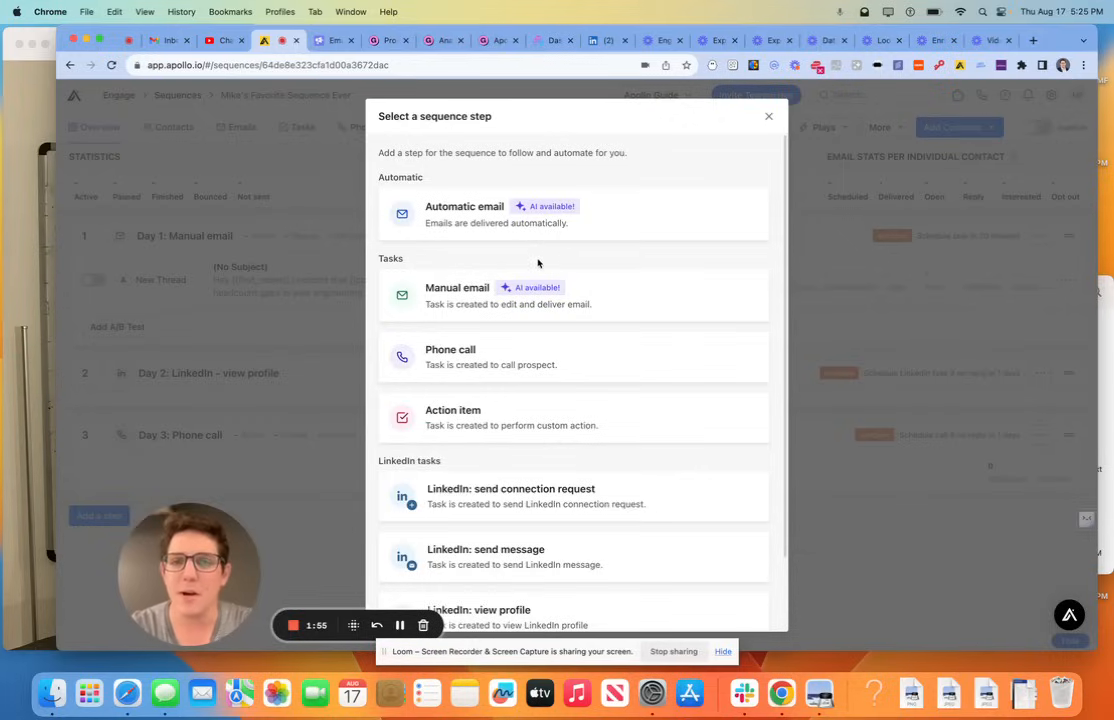
{"action": "left_click", "coordinate": [537, 213]}
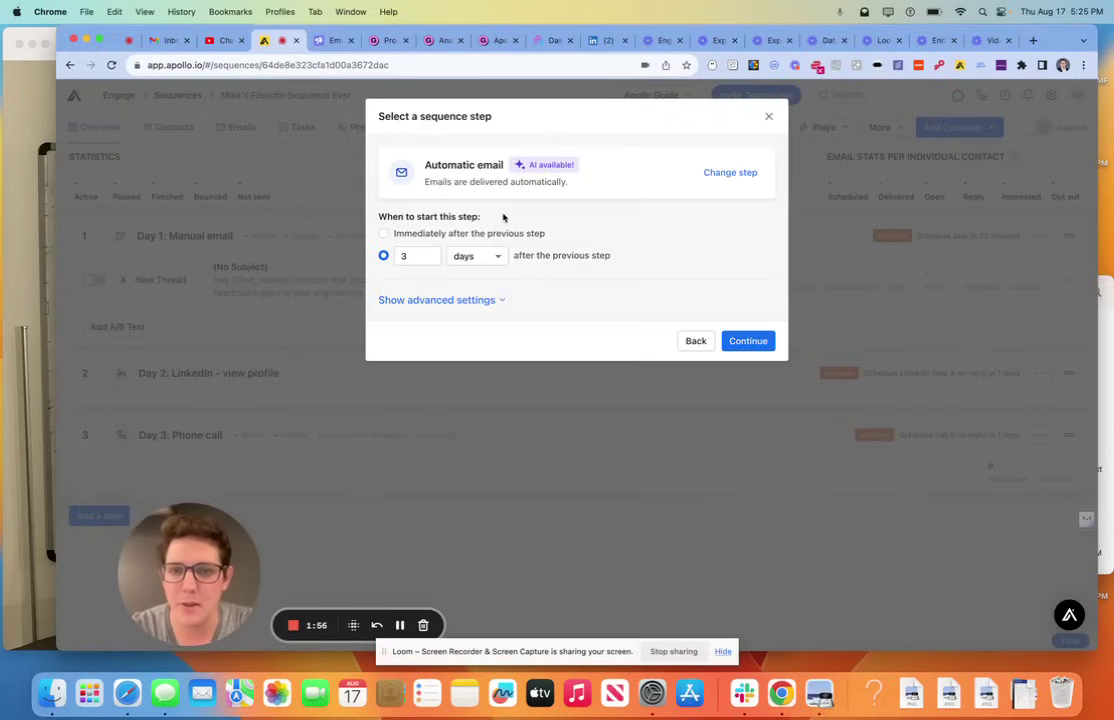
{"action": "left_click", "coordinate": [430, 260]}
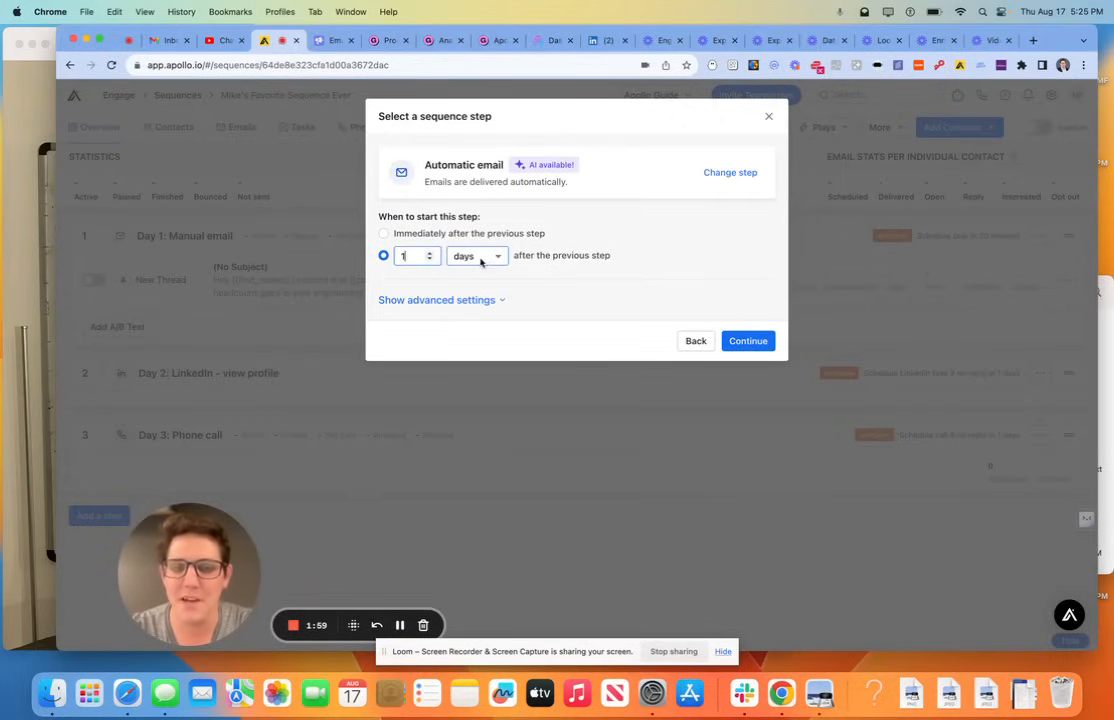
{"action": "left_click", "coordinate": [440, 300]}
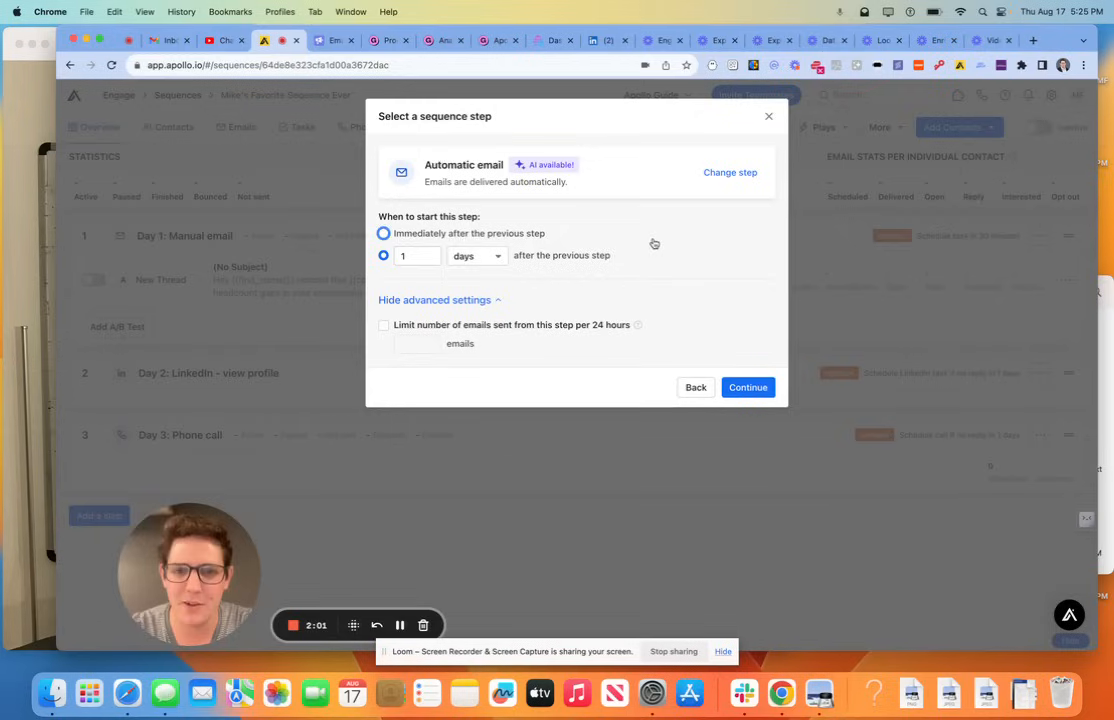
{"action": "left_click", "coordinate": [383, 233]}
{"action": "left_click", "coordinate": [383, 255]}
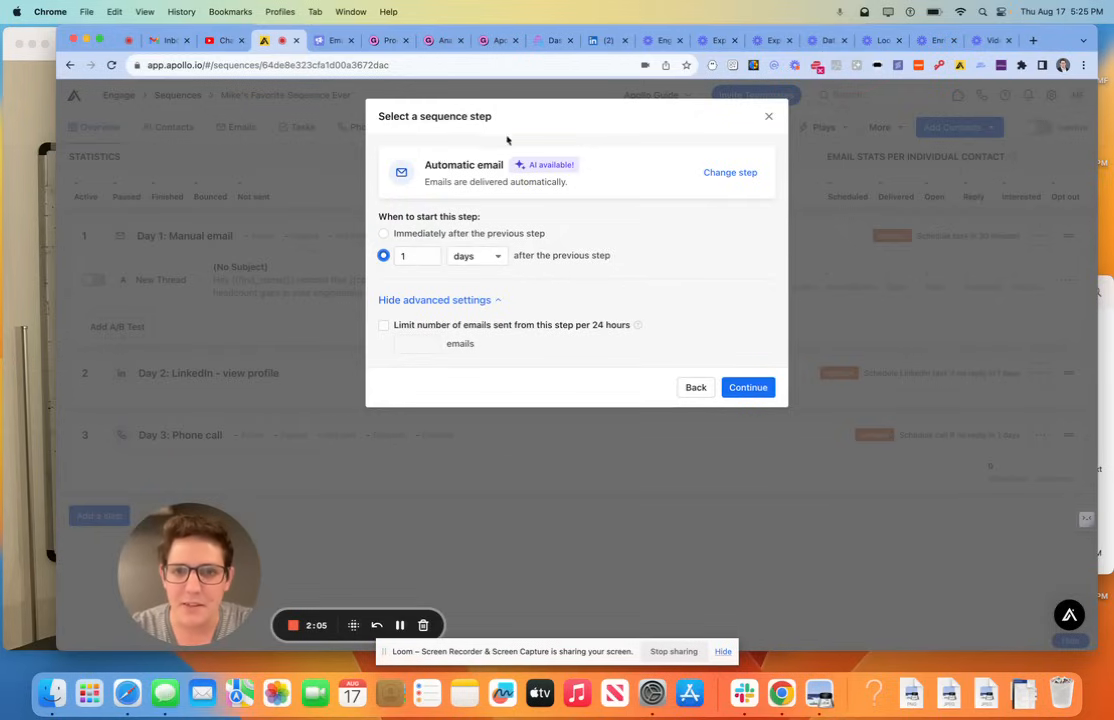
{"action": "left_click", "coordinate": [742, 390]}
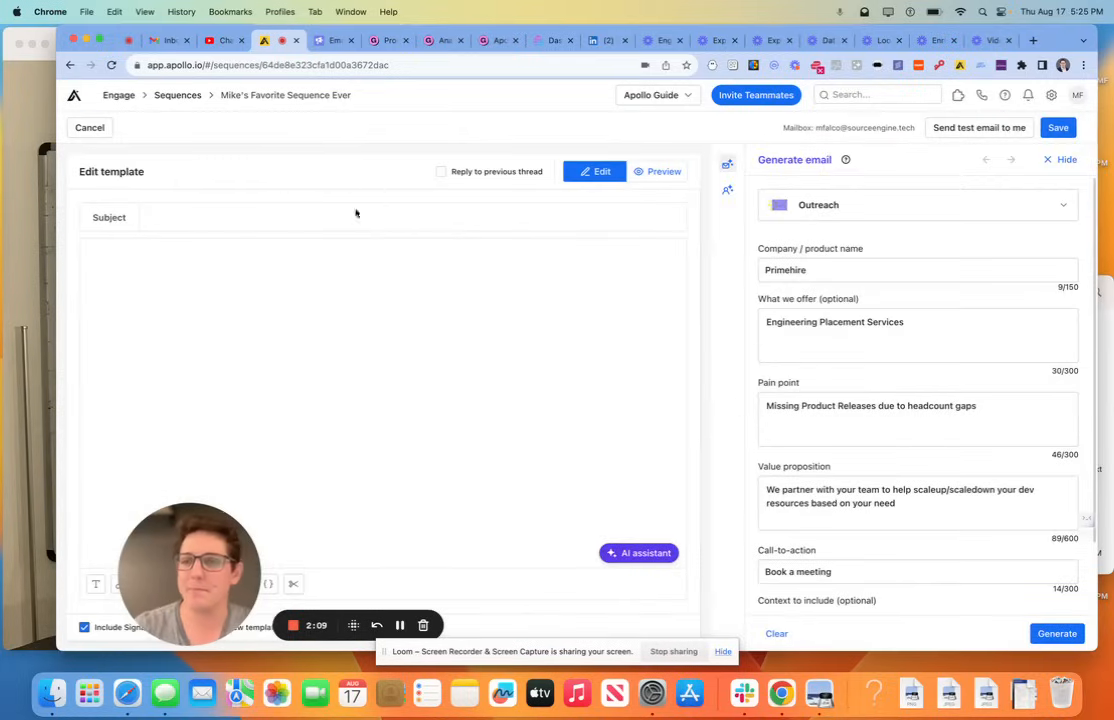
- Set the email to reply in the previous thread and draft its follow-up body text
{"action": "left_click", "coordinate": [309, 217]}
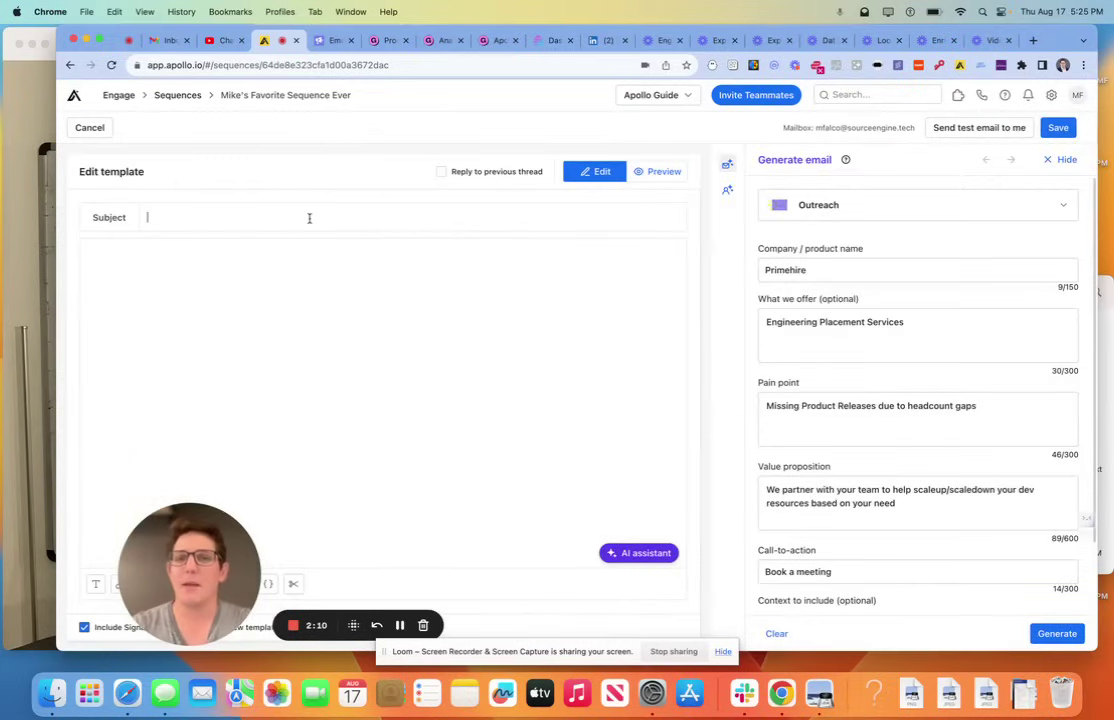
{"action": "left_click", "coordinate": [441, 171]}
{"action": "left_click", "coordinate": [355, 250]}
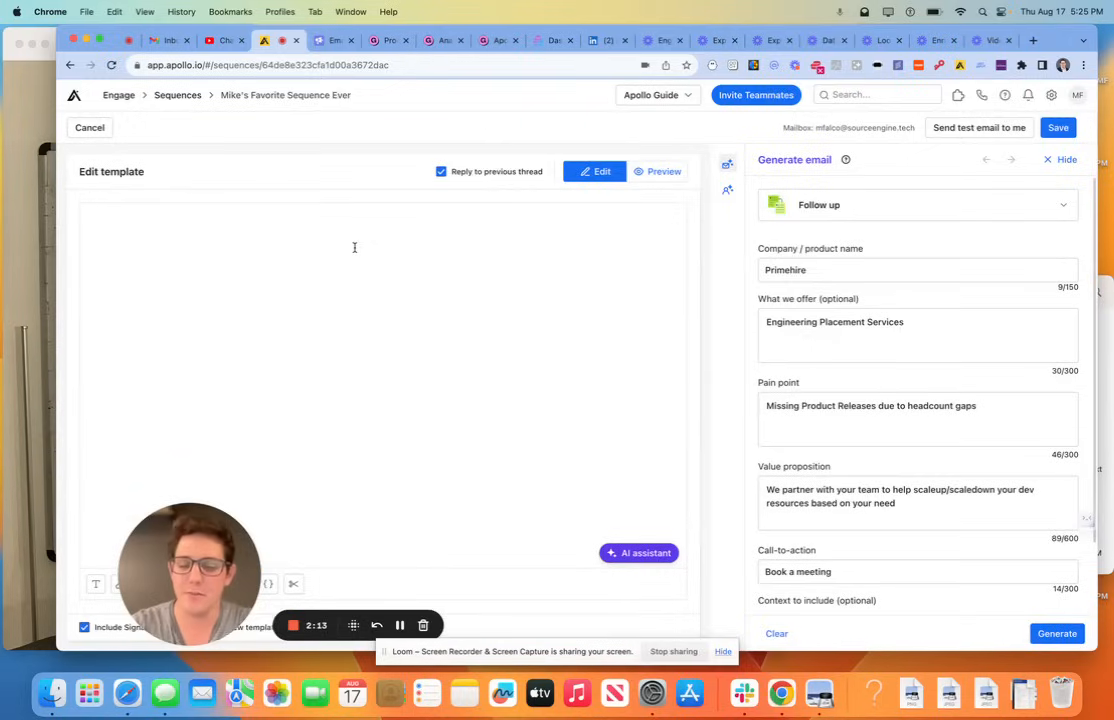
{"action": "type", "text": "HE"}
{"action": "key", "text": "BackSpace"}
{"action": "key", "text": "BackSpace"}
{"action": "key", "text": "BackSpace"}
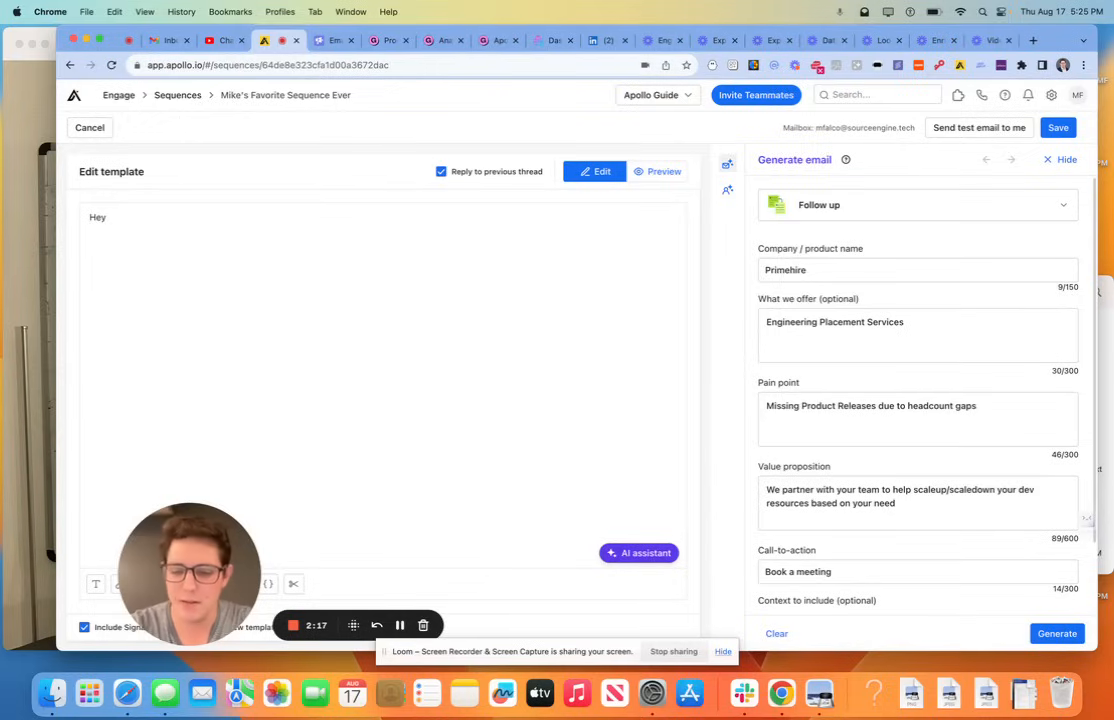
{"action": "type", "text": "blahblah, "}
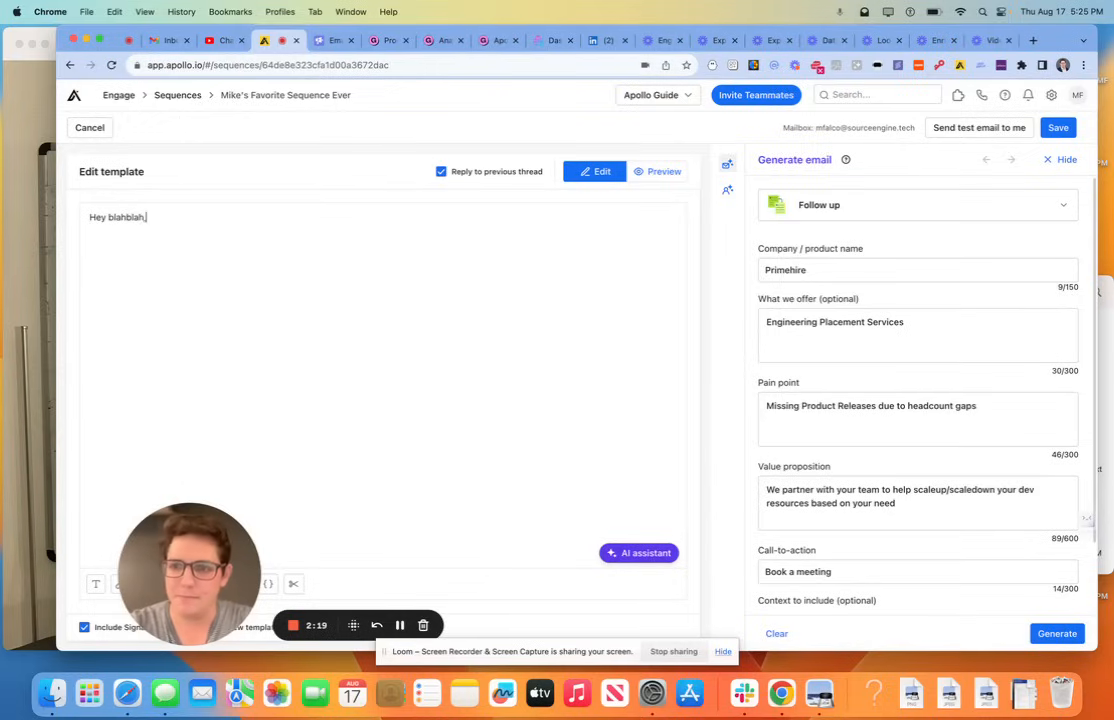
{"action": "type", "text": "hanks"}
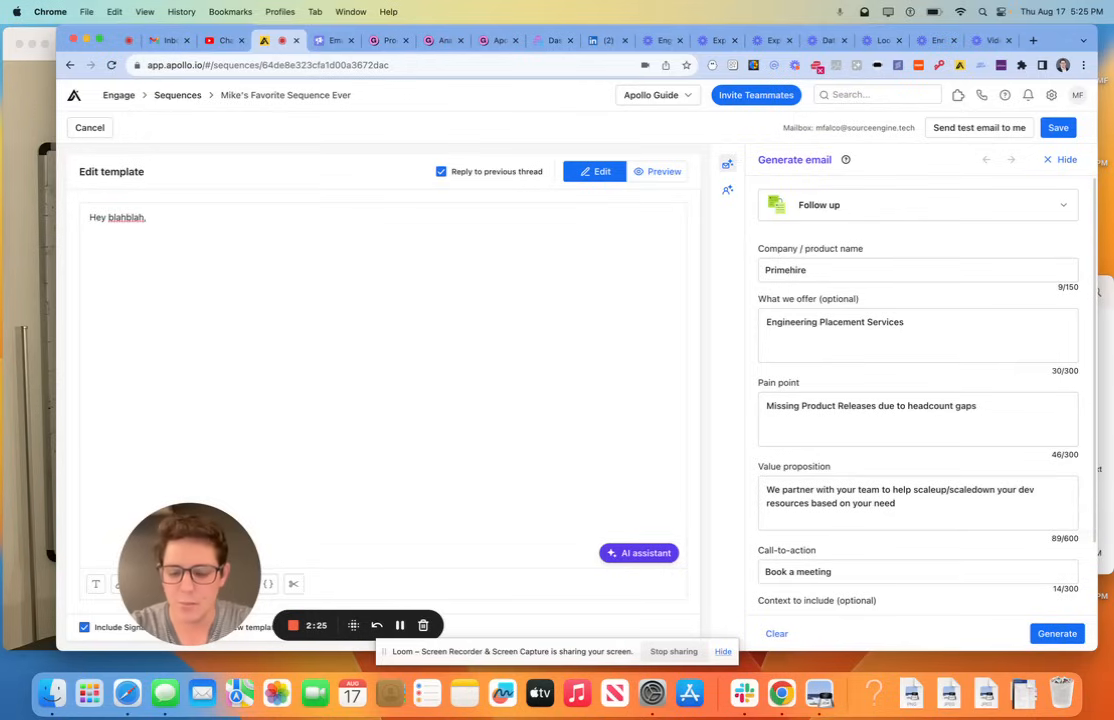
{"action": "type", "text": "Curio"}
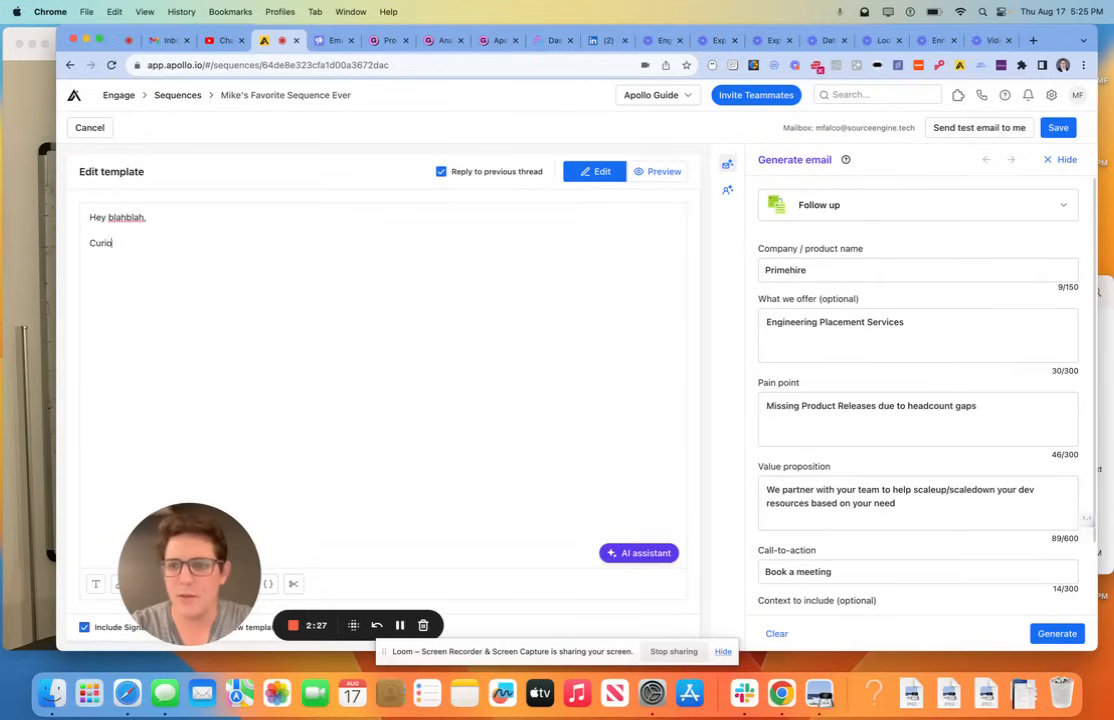
{"action": "type", "text": "suu"}
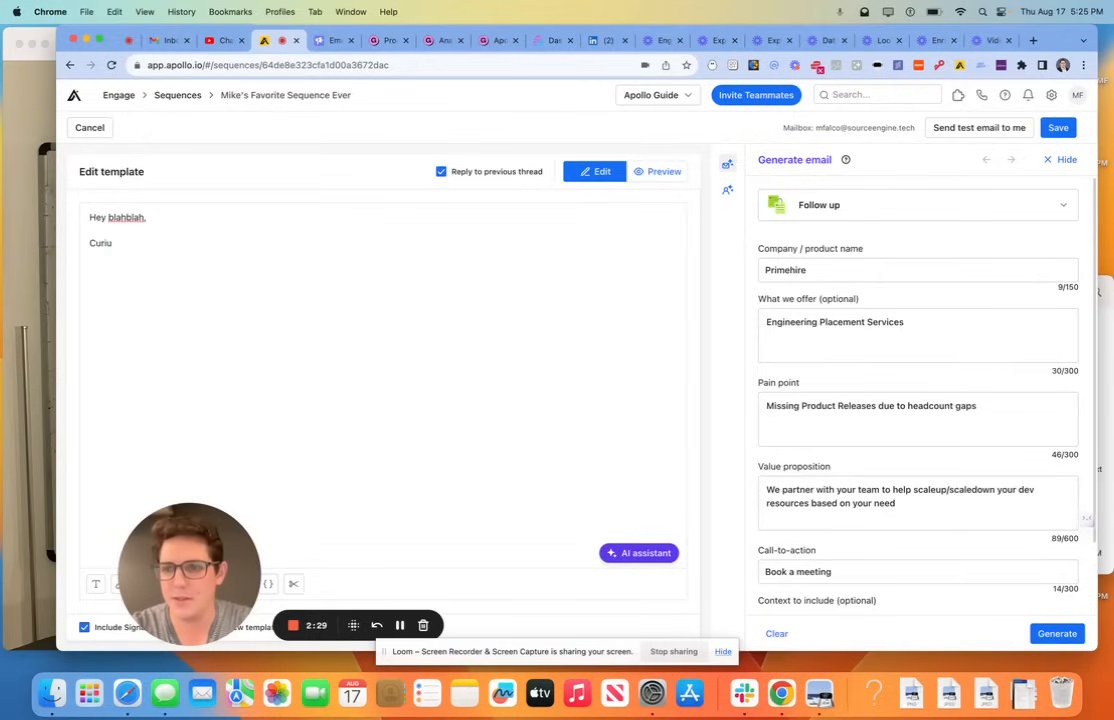
{"action": "type", "text": "s ou've ad"}
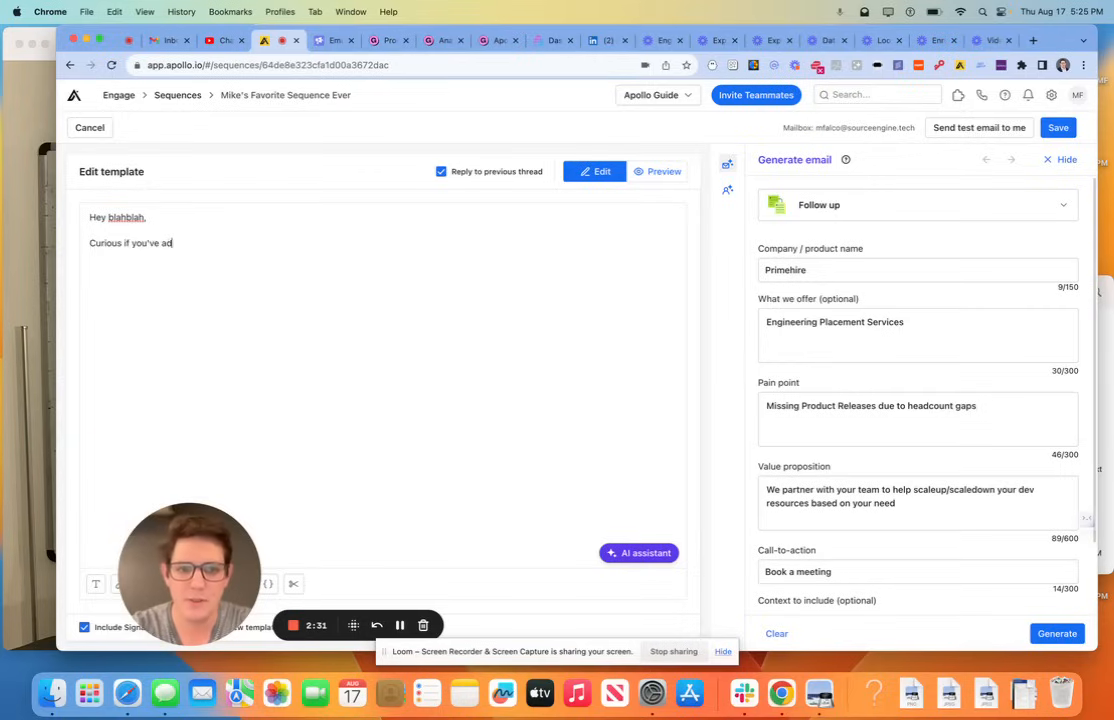
{"action": "key", "text": "BackSpace"}
{"action": "key", "text": "BackSpace"}
{"action": "type", "text": "ha a chance to"}
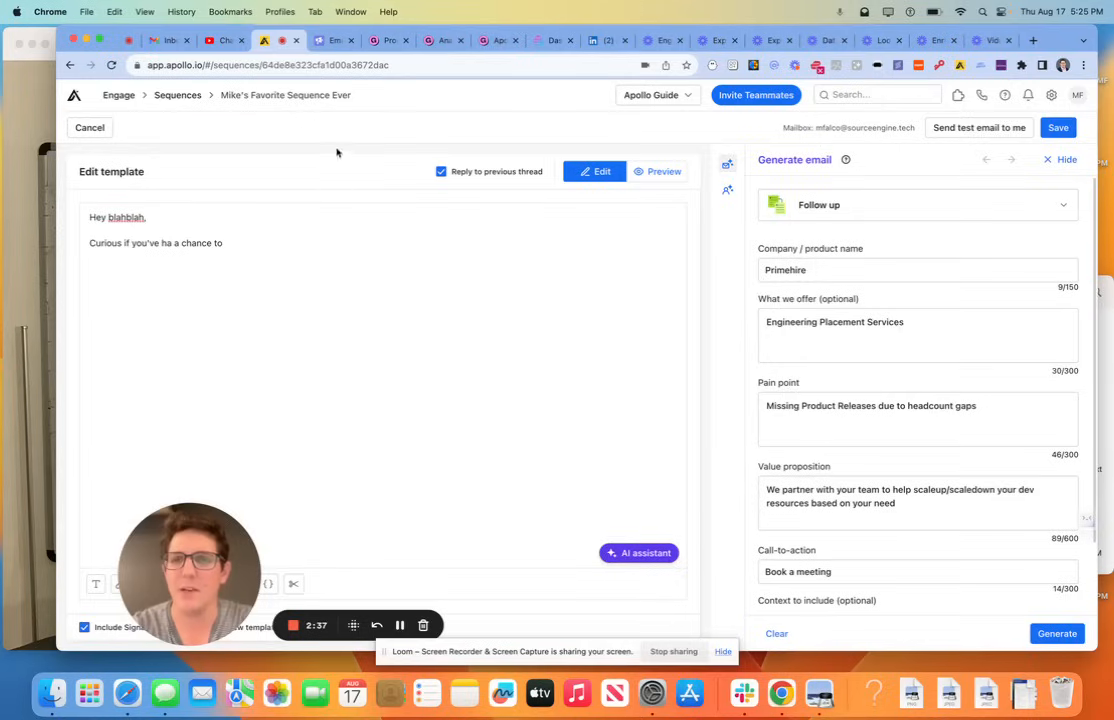
{"action": "double_click", "coordinate": [104, 242]}
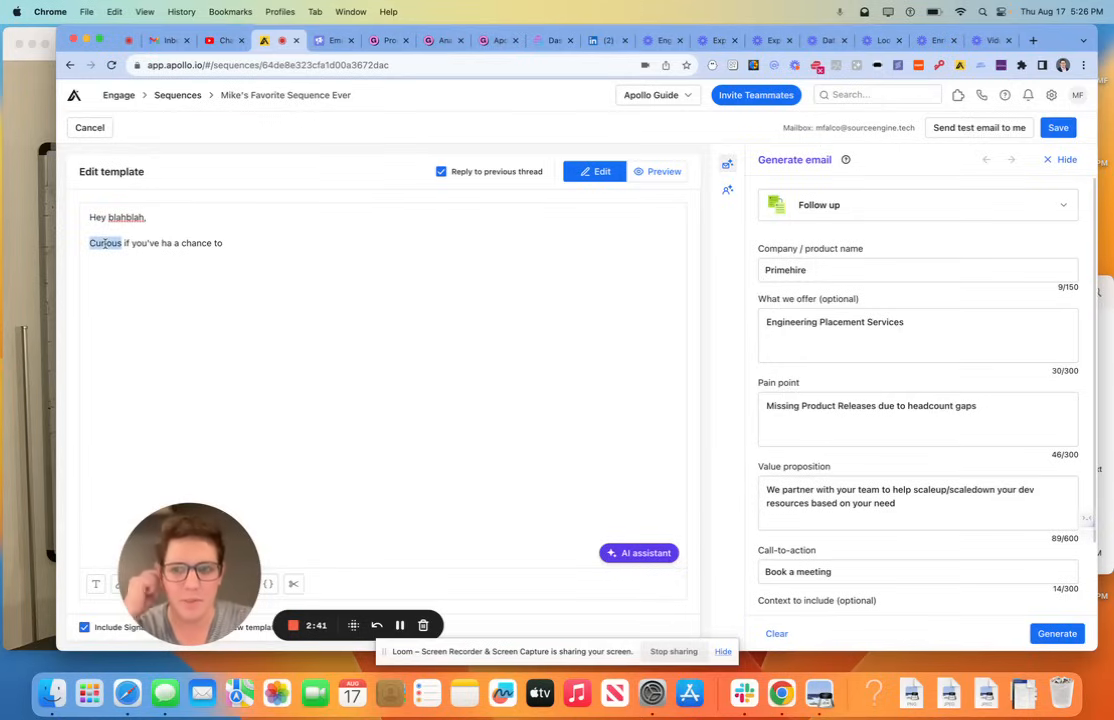
{"action": "left_click", "coordinate": [240, 250]}
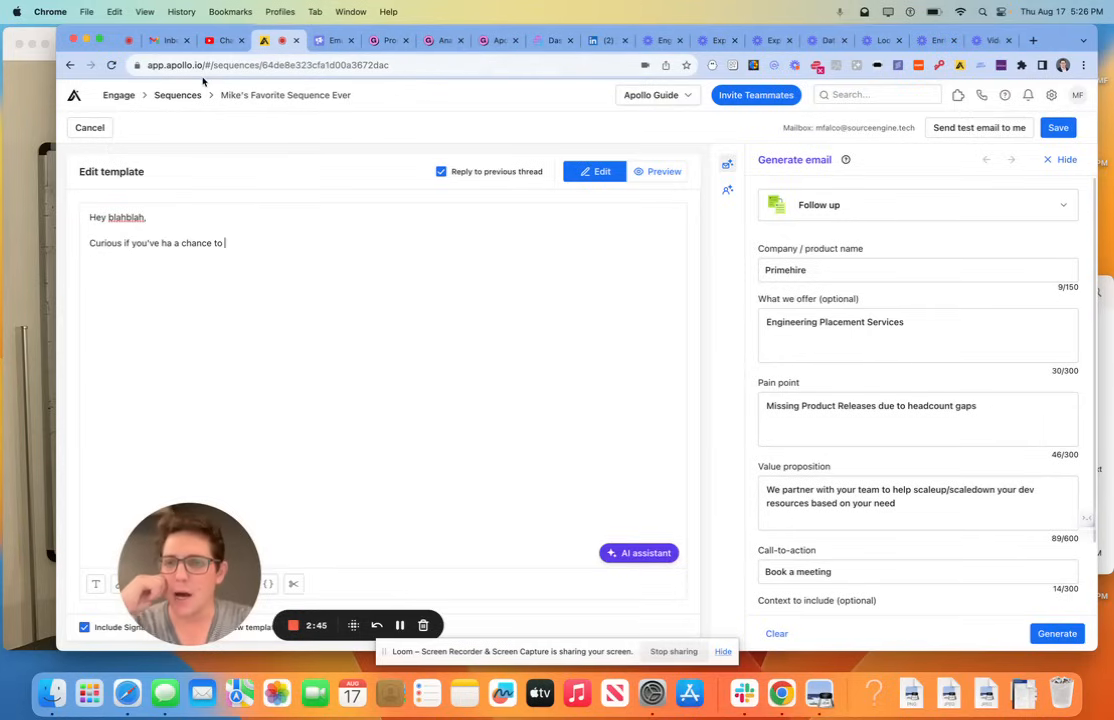
{"action": "left_click_drag", "start_coordinate": [233, 242], "coordinate": [88, 215]}
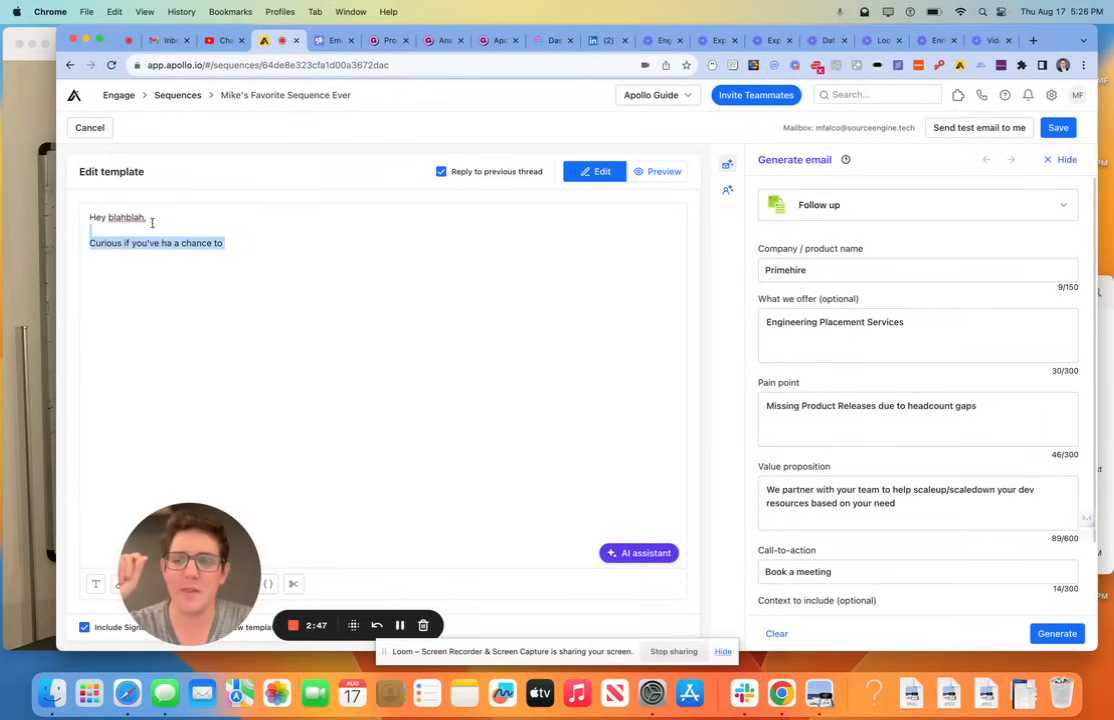
{"action": "left_click", "coordinate": [264, 257]}
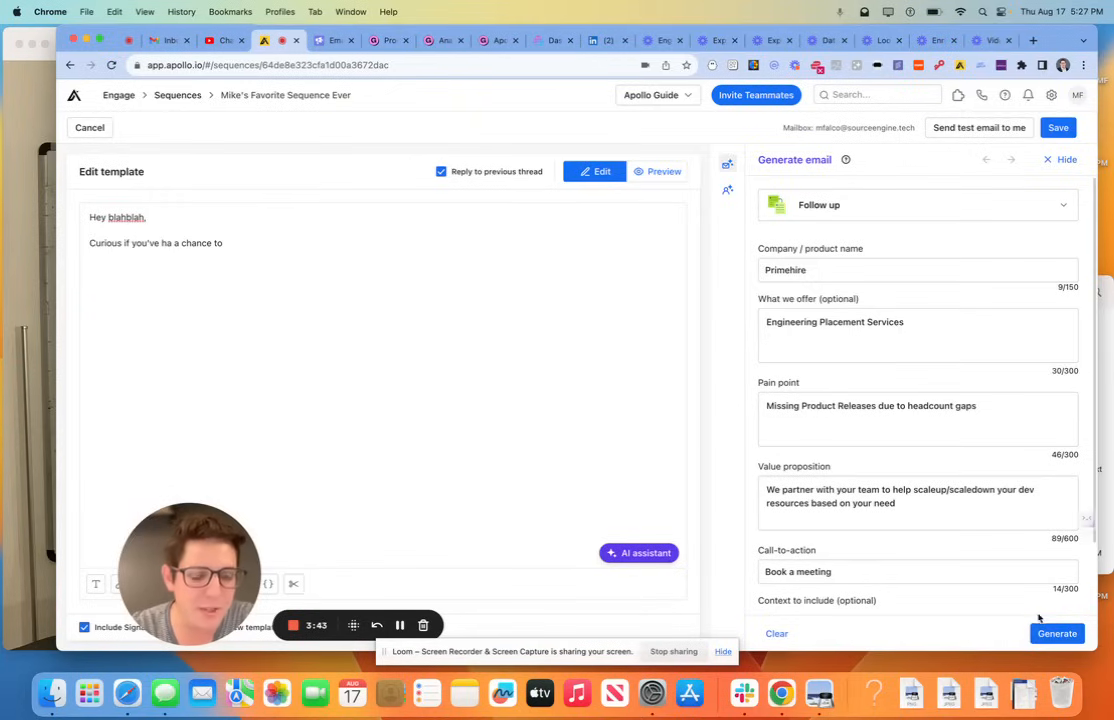
{"action": "scroll", "coordinate": [1029, 615], "scroll_direction": "down", "scroll_amount": 3}
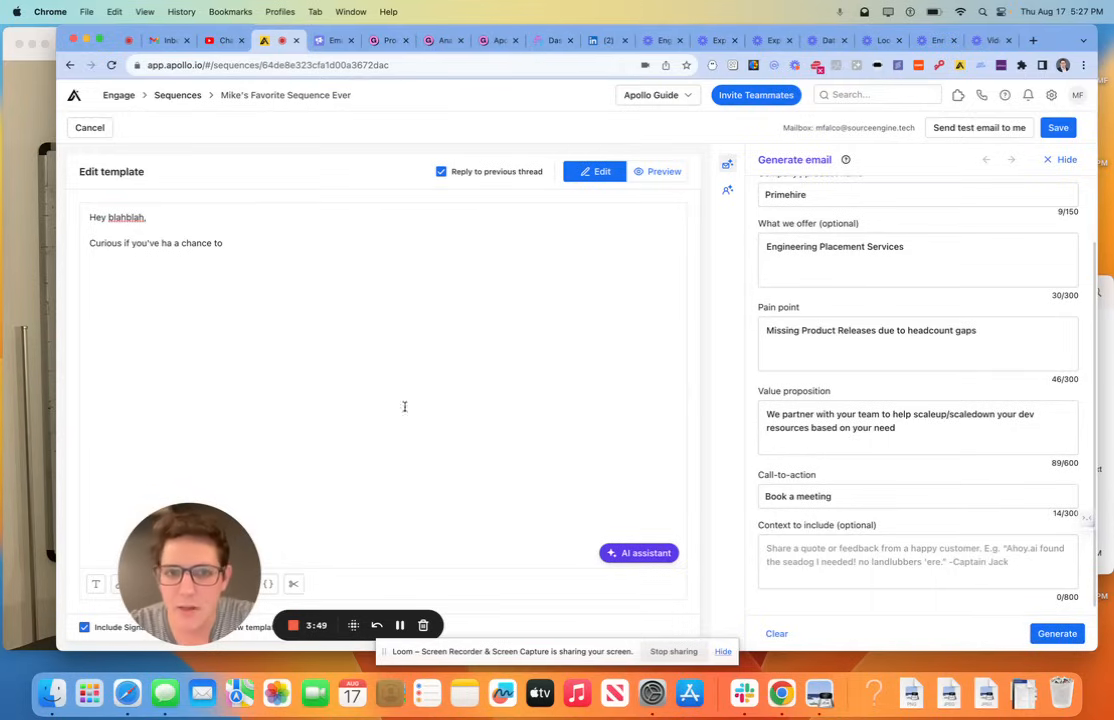
- Save the follow-up email and add a LinkedIn connection request step 1 day later
{"action": "left_click", "coordinate": [1058, 127]}
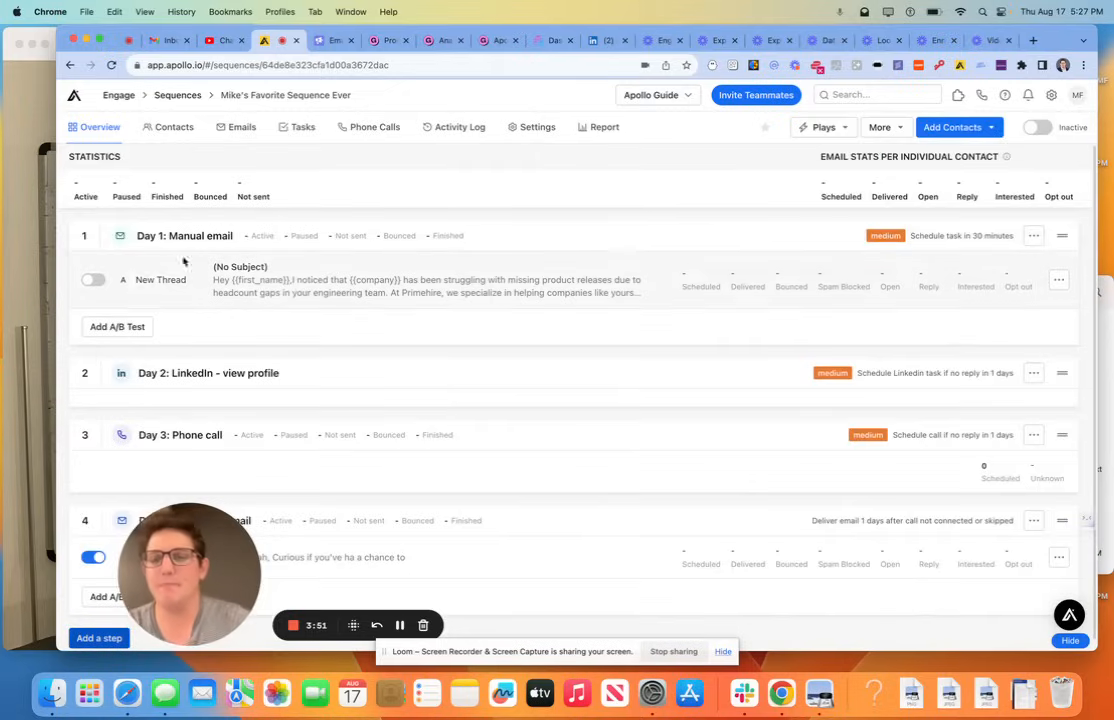
{"action": "left_click", "coordinate": [98, 627]}
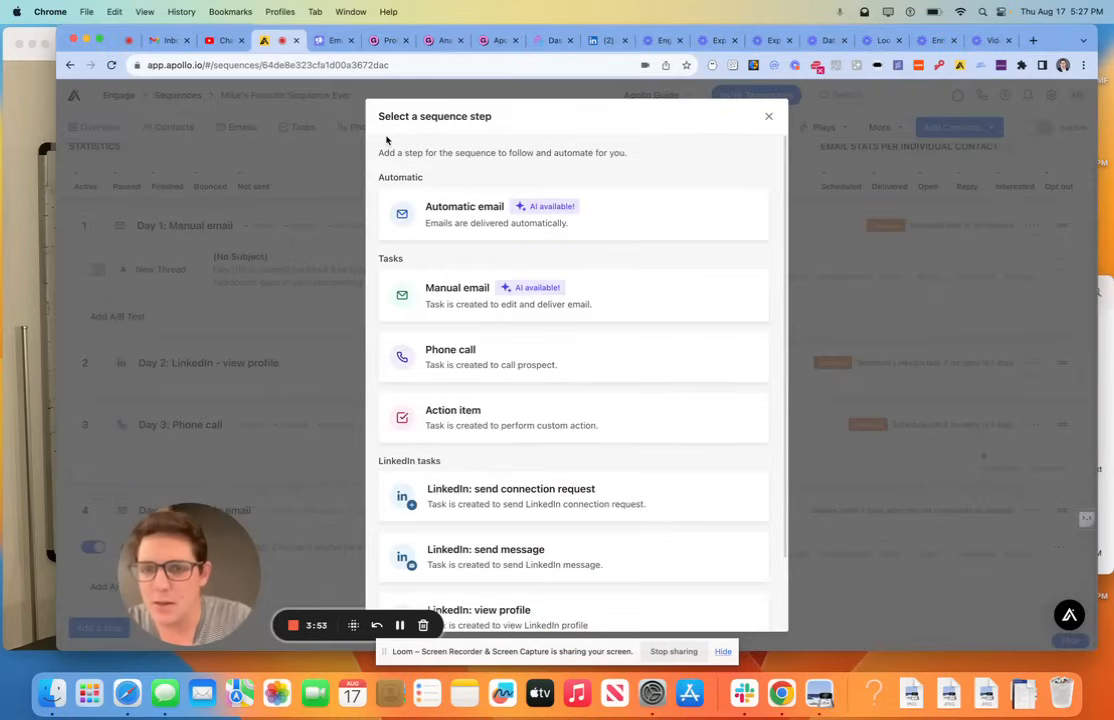
{"action": "left_click", "coordinate": [497, 495]}
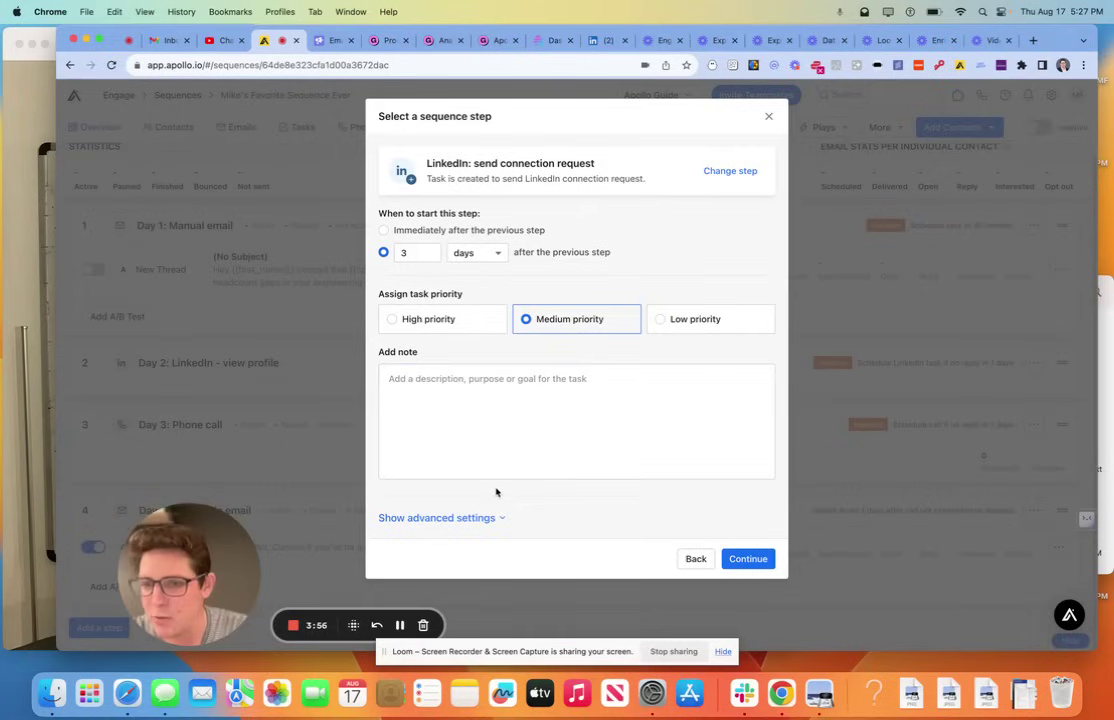
{"action": "left_click", "coordinate": [383, 252]}
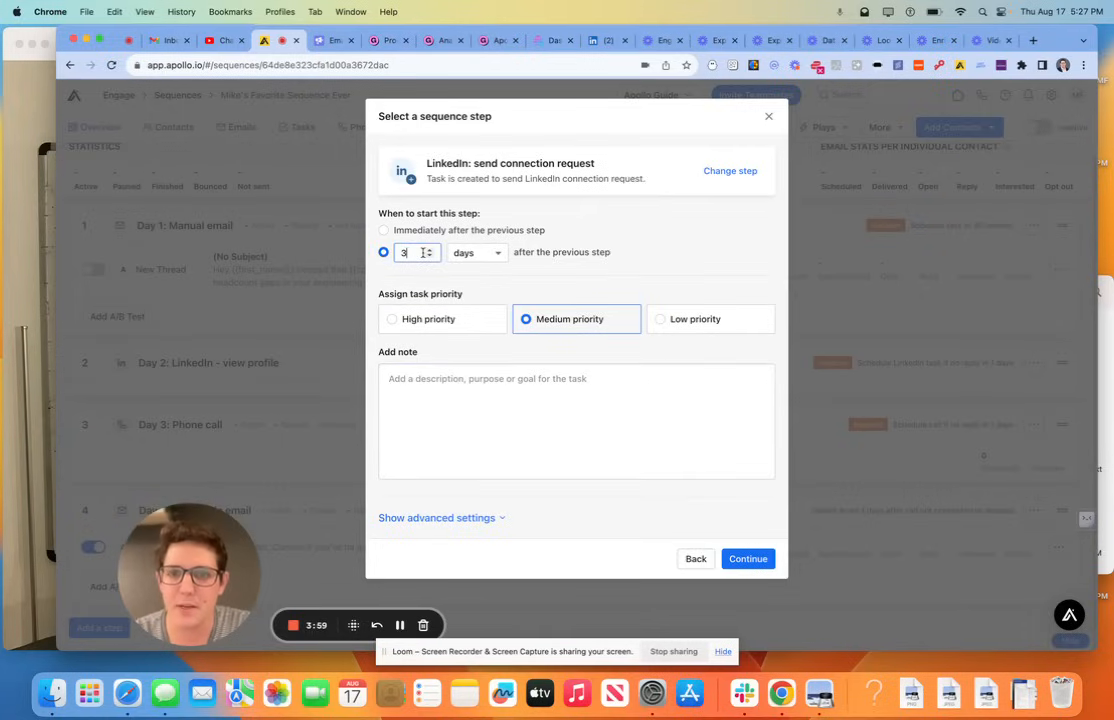
{"action": "left_click", "coordinate": [429, 257]}
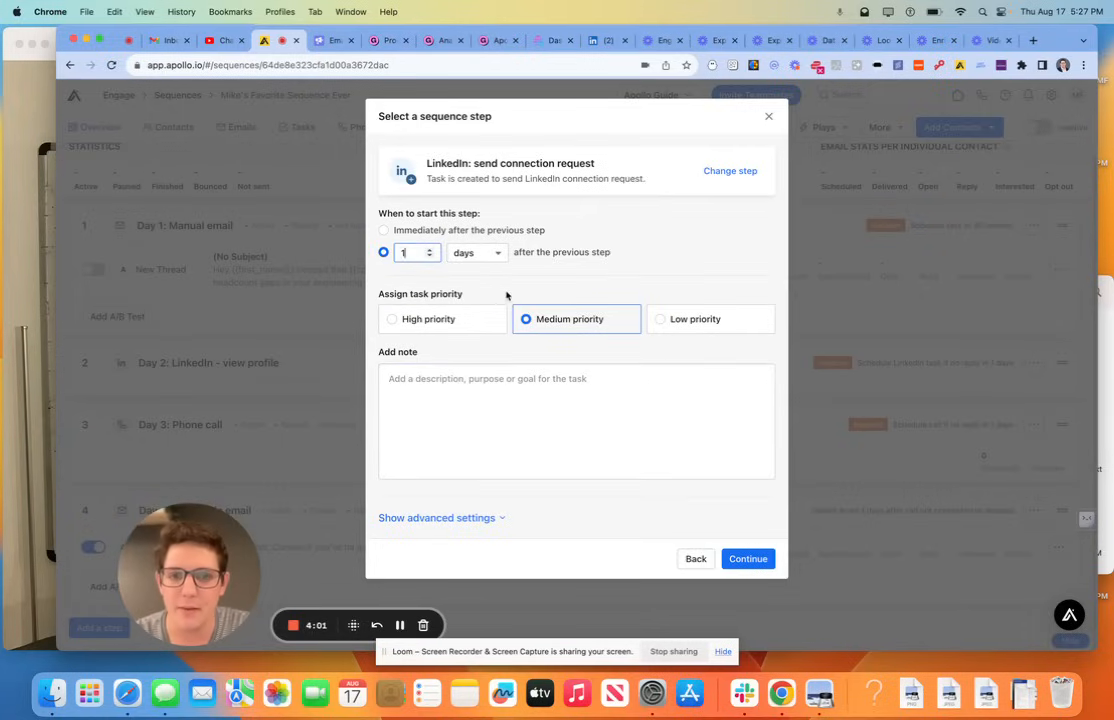
- Write the note about joining their professional network and save the connection request step
{"action": "left_click", "coordinate": [525, 425]}
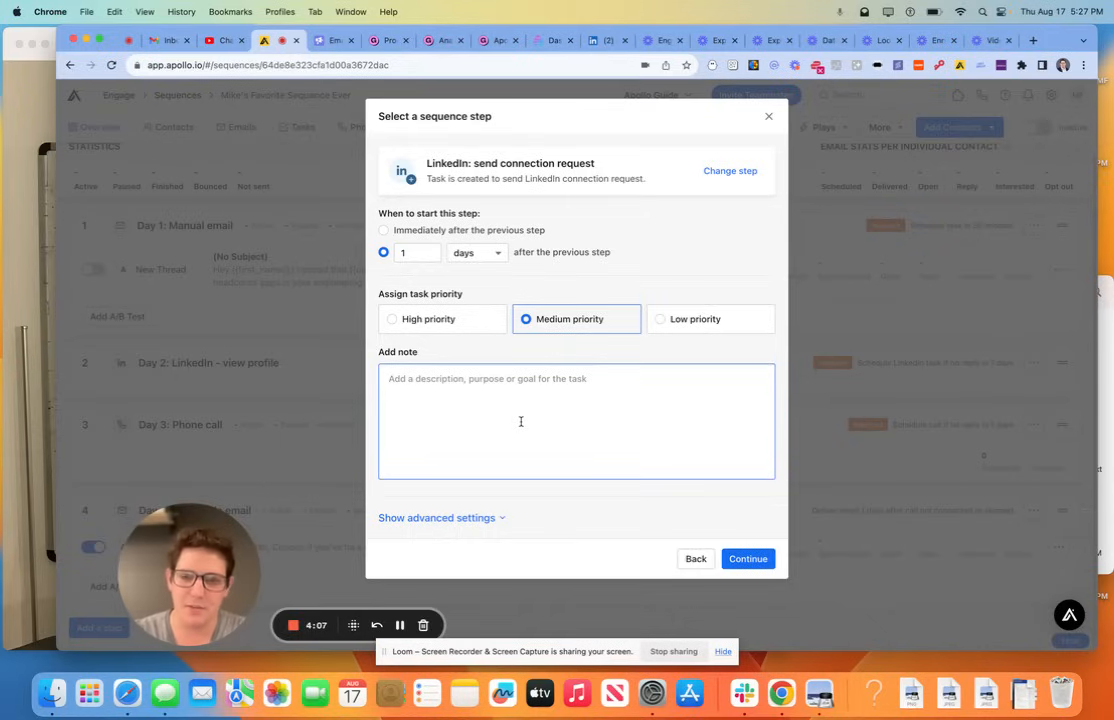
{"action": "type", "text": "I would"}
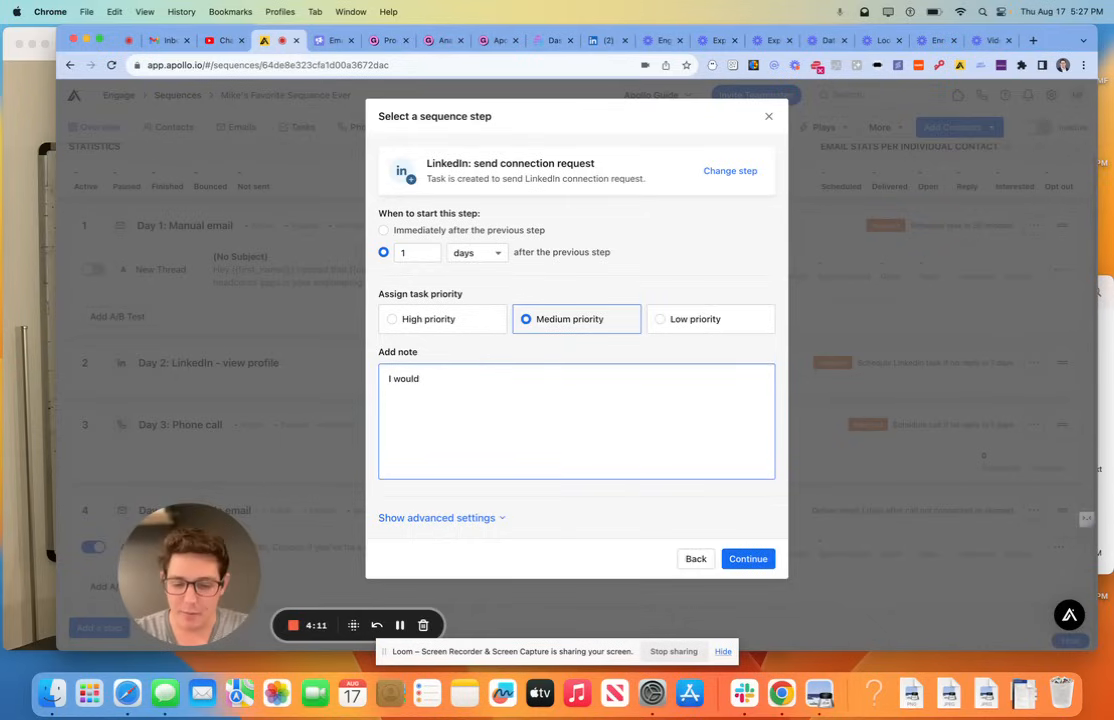
{"action": "type", "text": " like to a"}
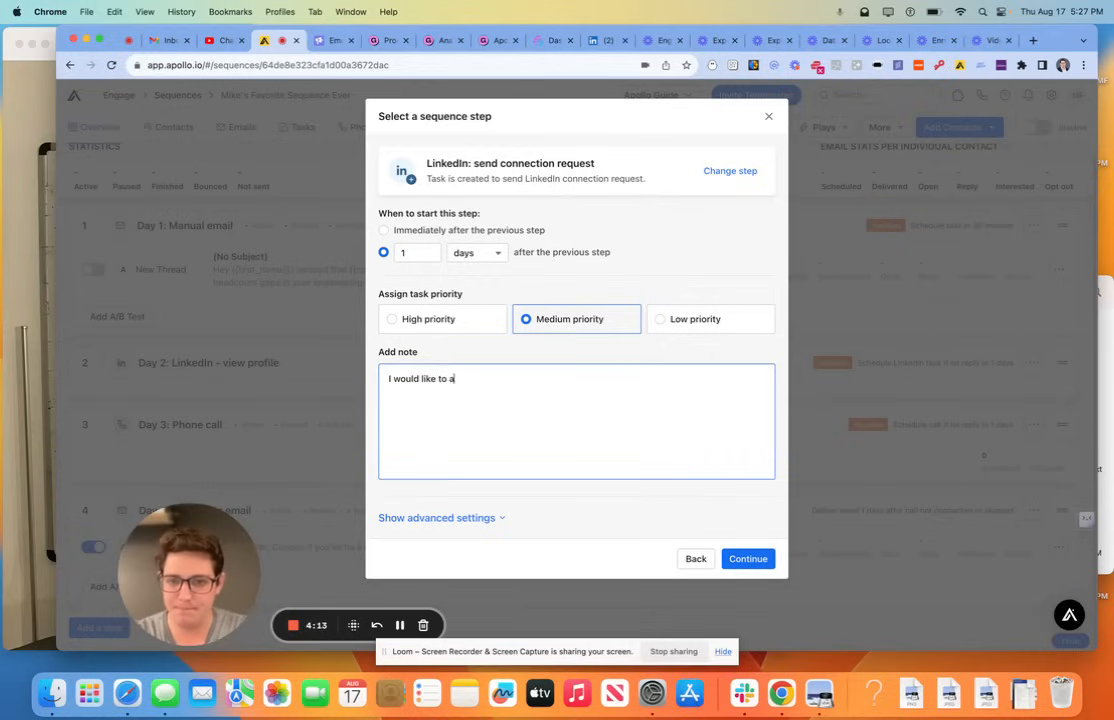
{"action": "type", "text": "dd you to my profe"}
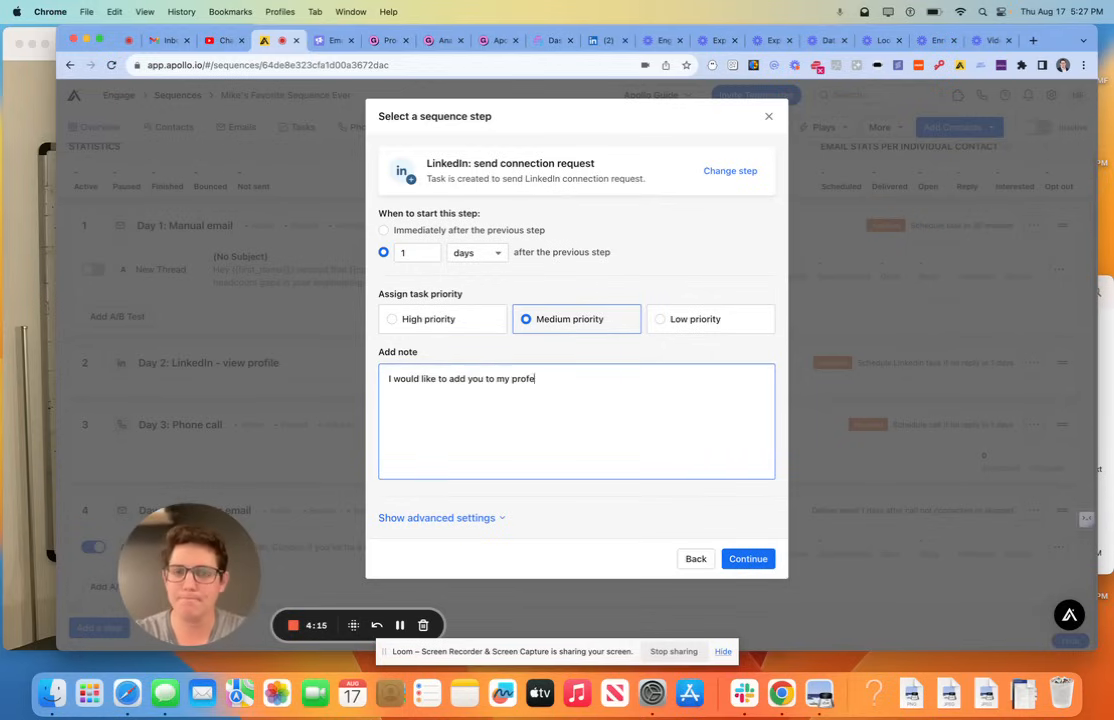
{"action": "type", "text": "ssional network."}
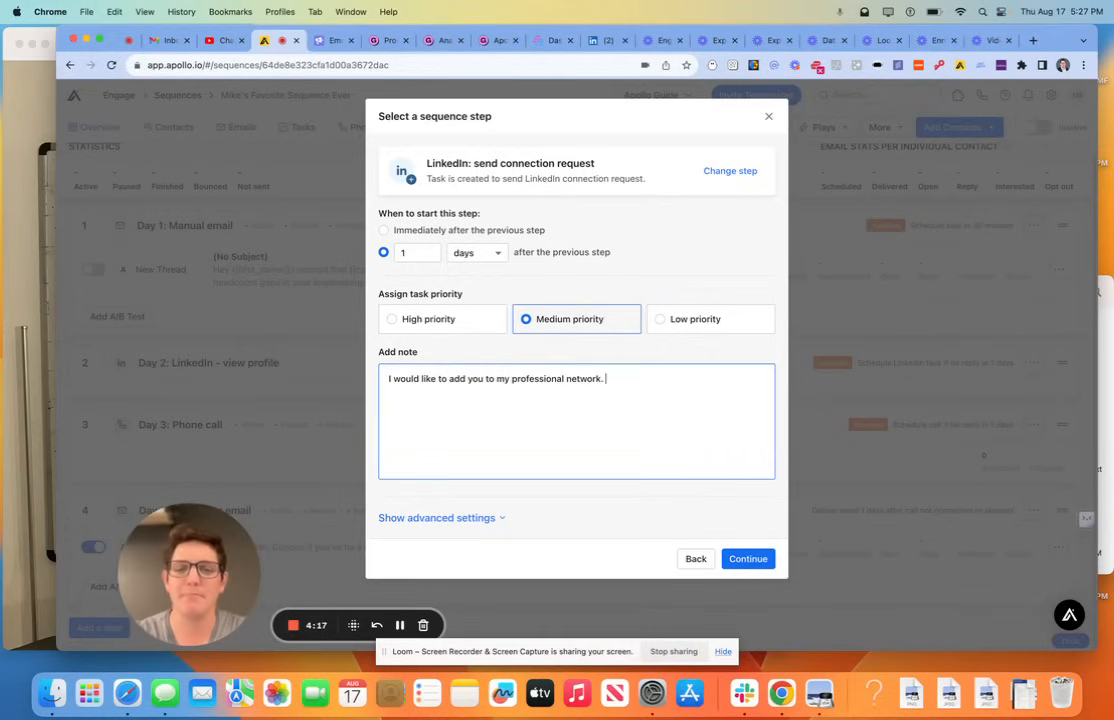
{"action": "left_click", "coordinate": [748, 558]}
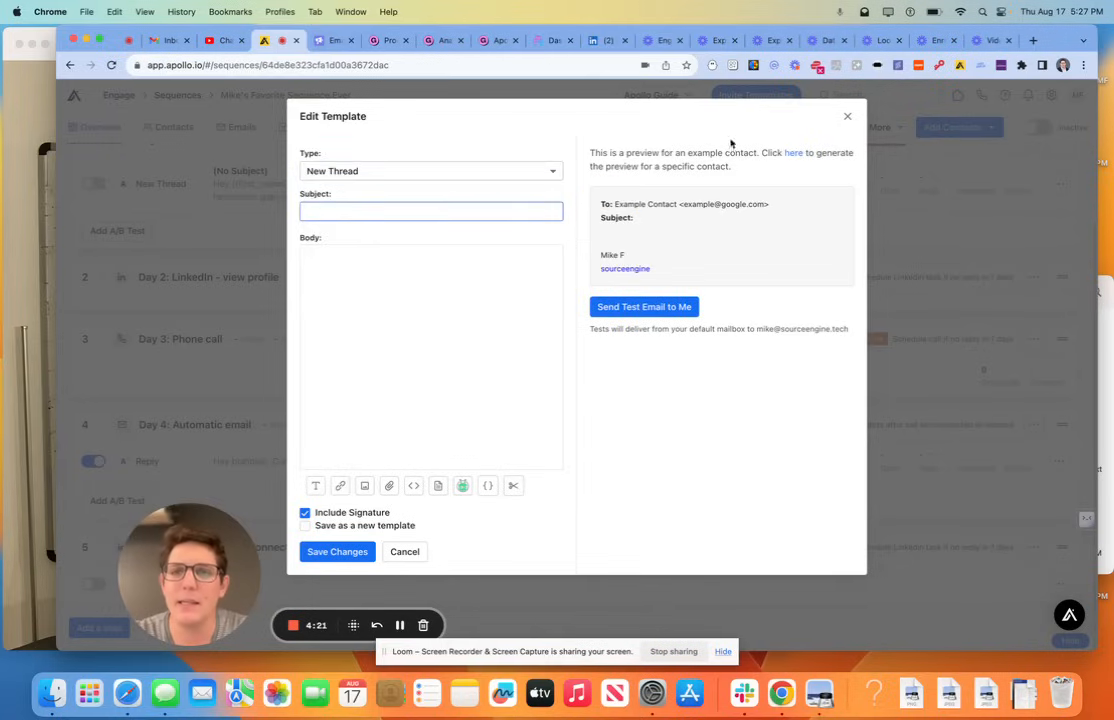
{"action": "left_click", "coordinate": [337, 551]}
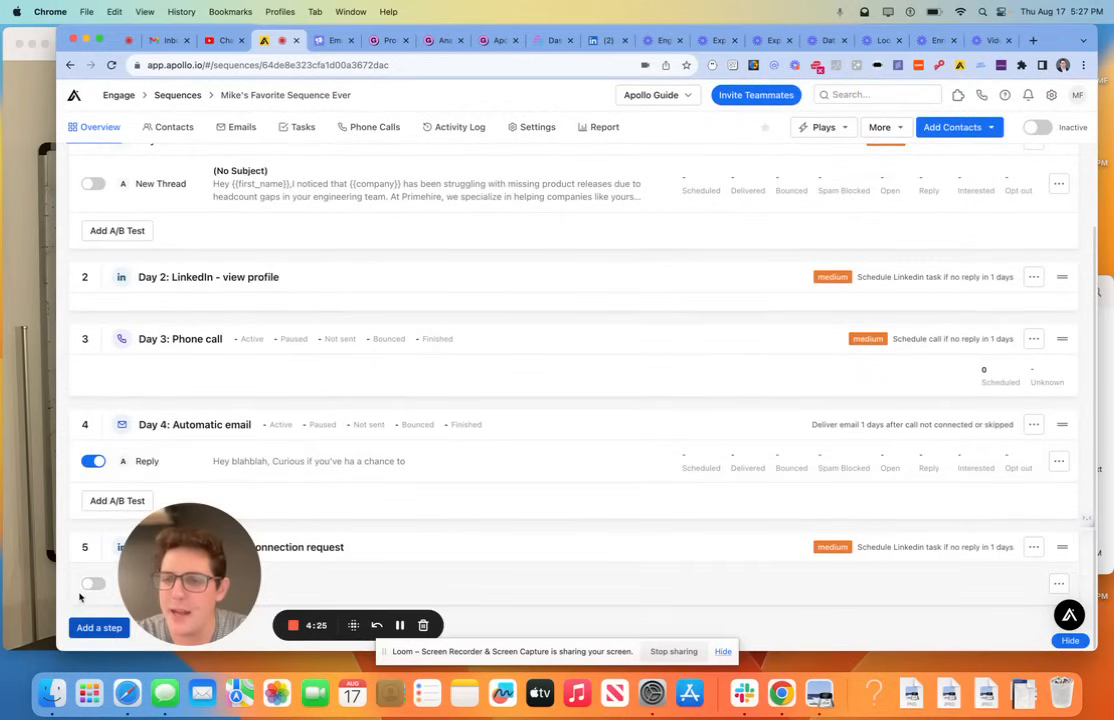
- Add an Automatic email step delayed 4 days and continue to its template editor
{"action": "left_click", "coordinate": [99, 627]}
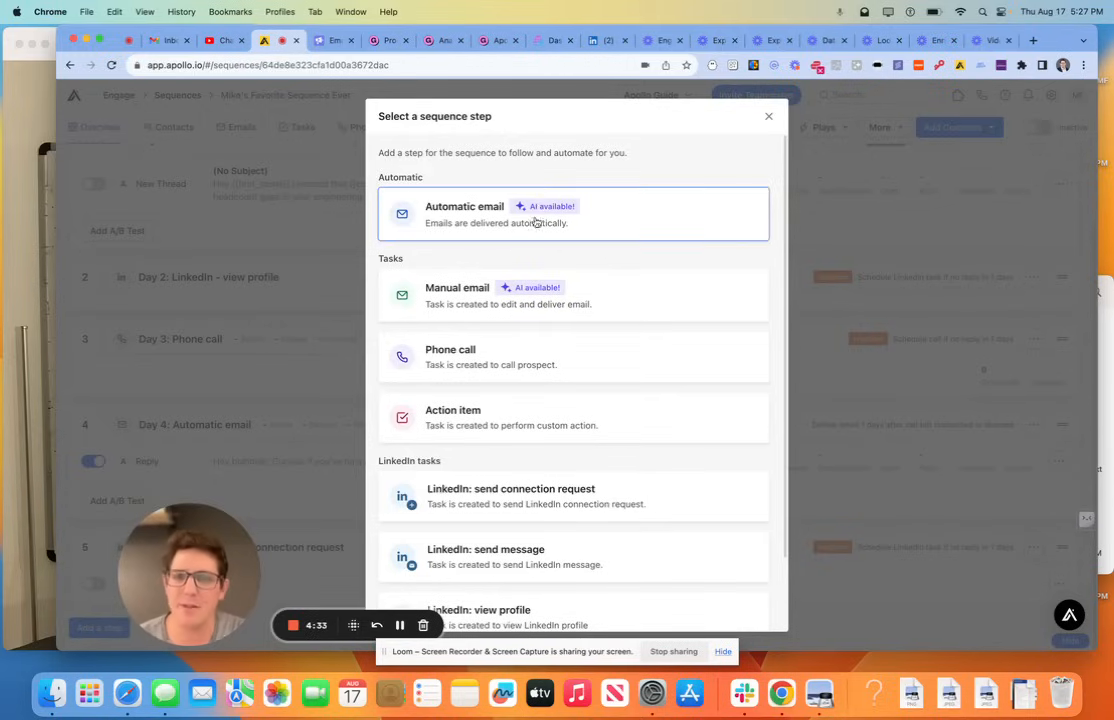
{"action": "scroll", "coordinate": [495, 360], "scroll_direction": "down", "scroll_amount": 2}
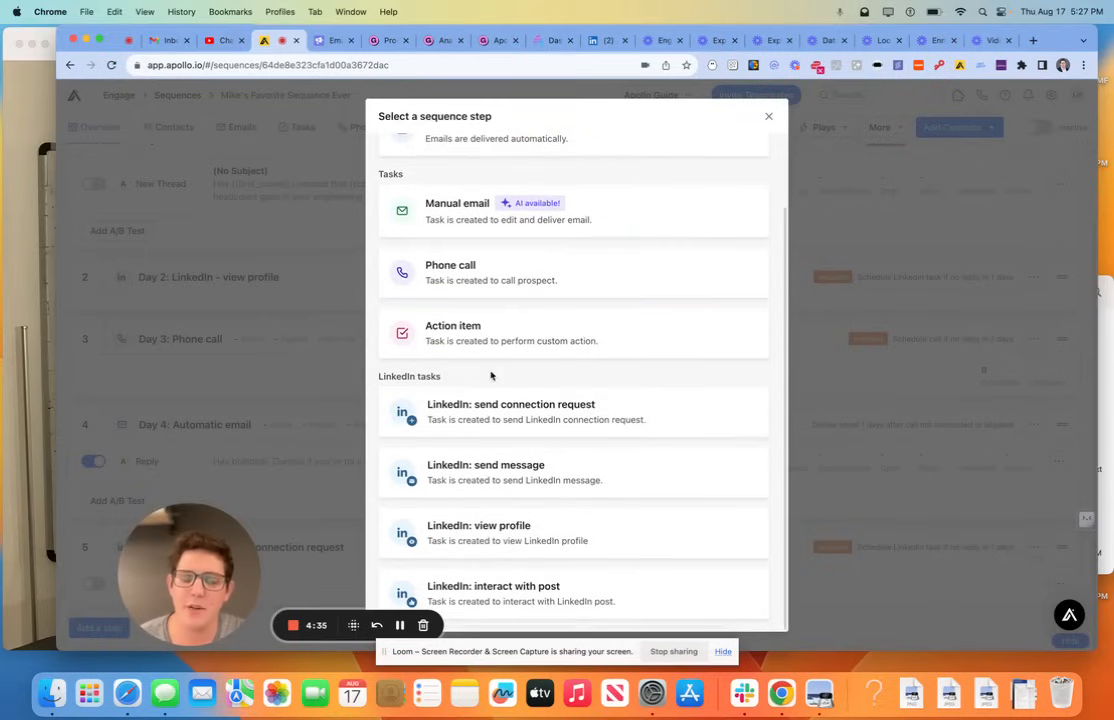
{"action": "scroll", "coordinate": [480, 383], "scroll_direction": "up", "scroll_amount": 2}
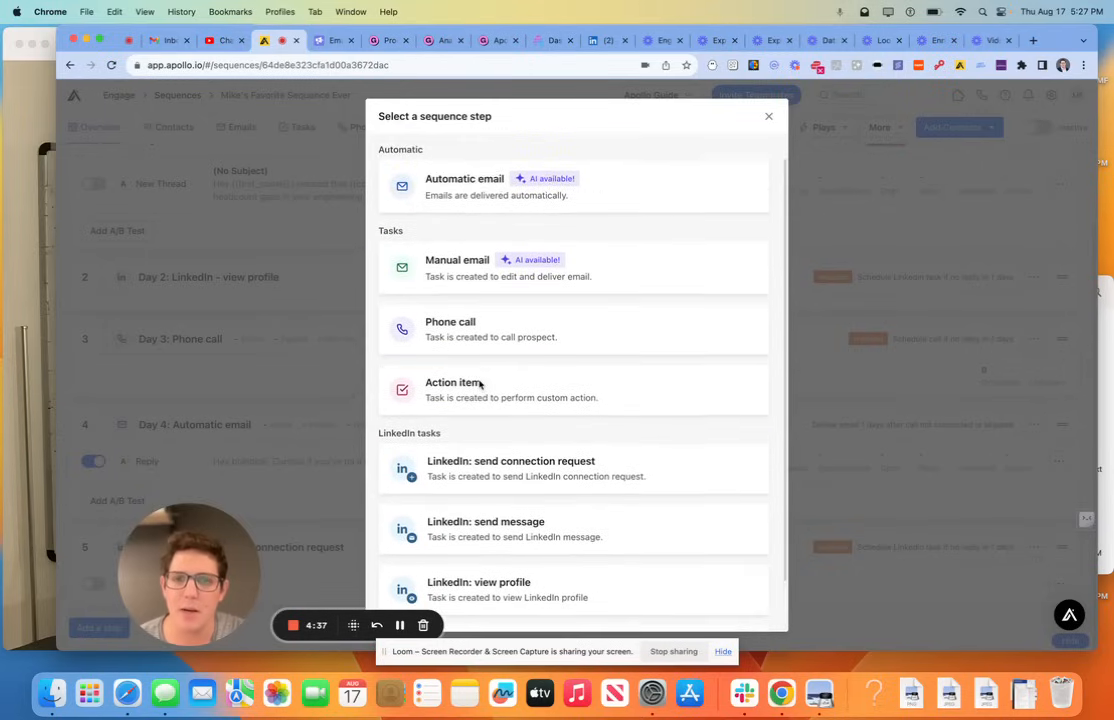
{"action": "left_click", "coordinate": [465, 190]}
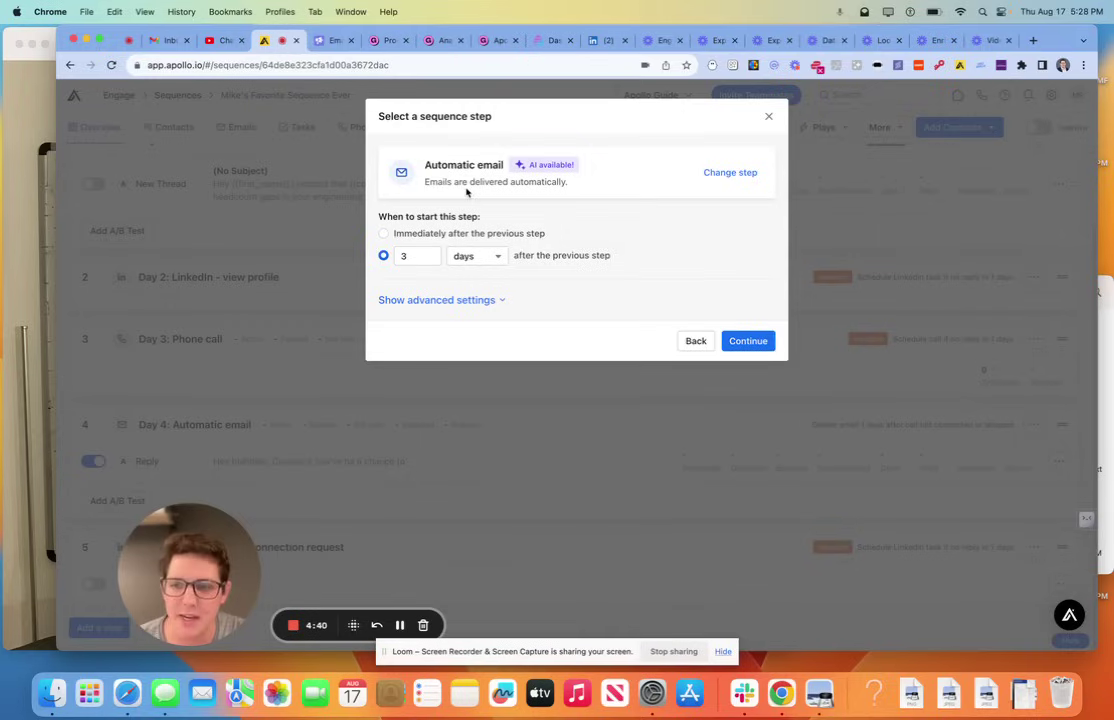
{"action": "left_click", "coordinate": [437, 251]}
{"action": "left_click", "coordinate": [748, 341]}
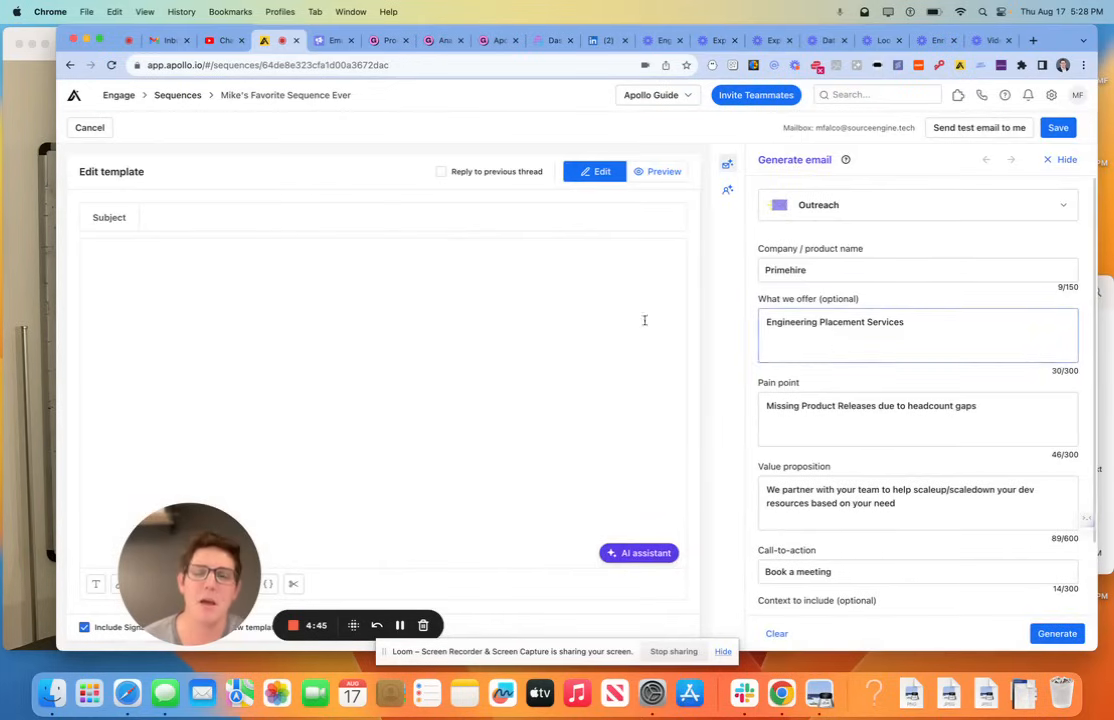
{"action": "type", "text": "Va"}
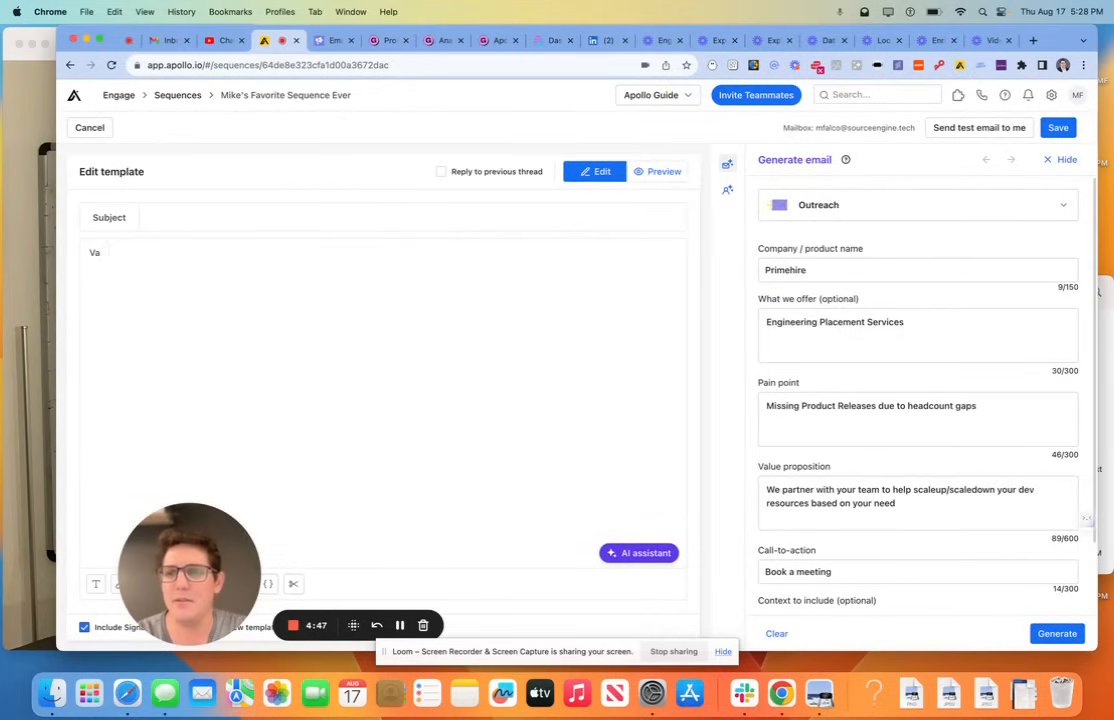
{"action": "type", "text": "uue"}
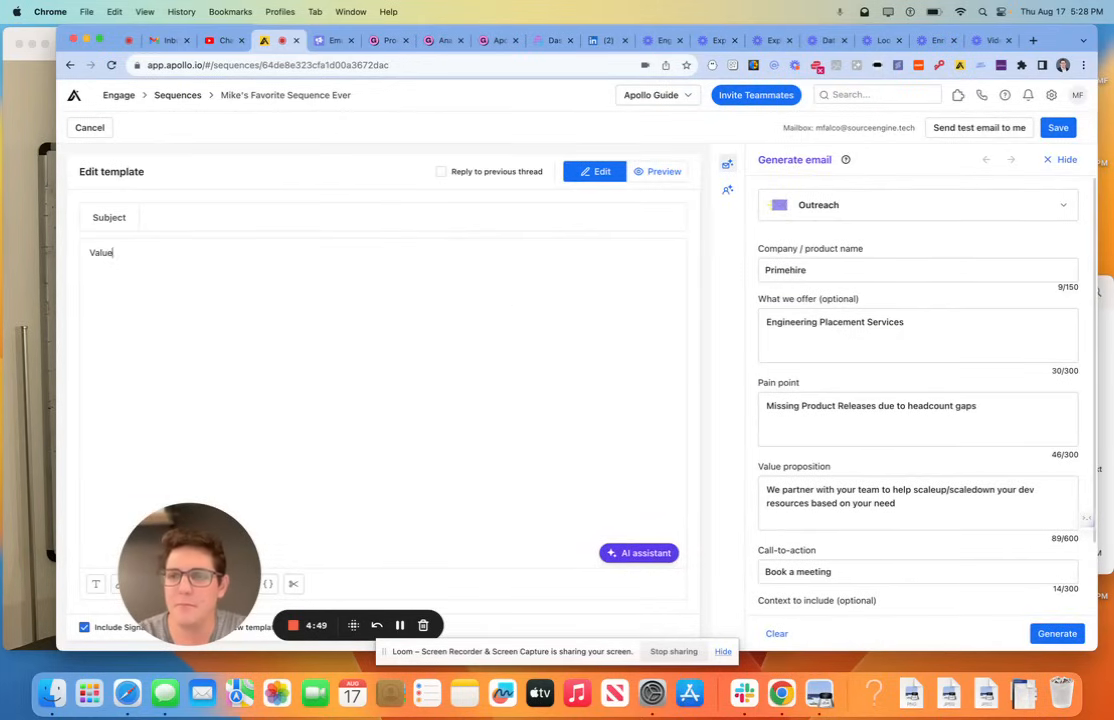
{"action": "type", "text": "+"}
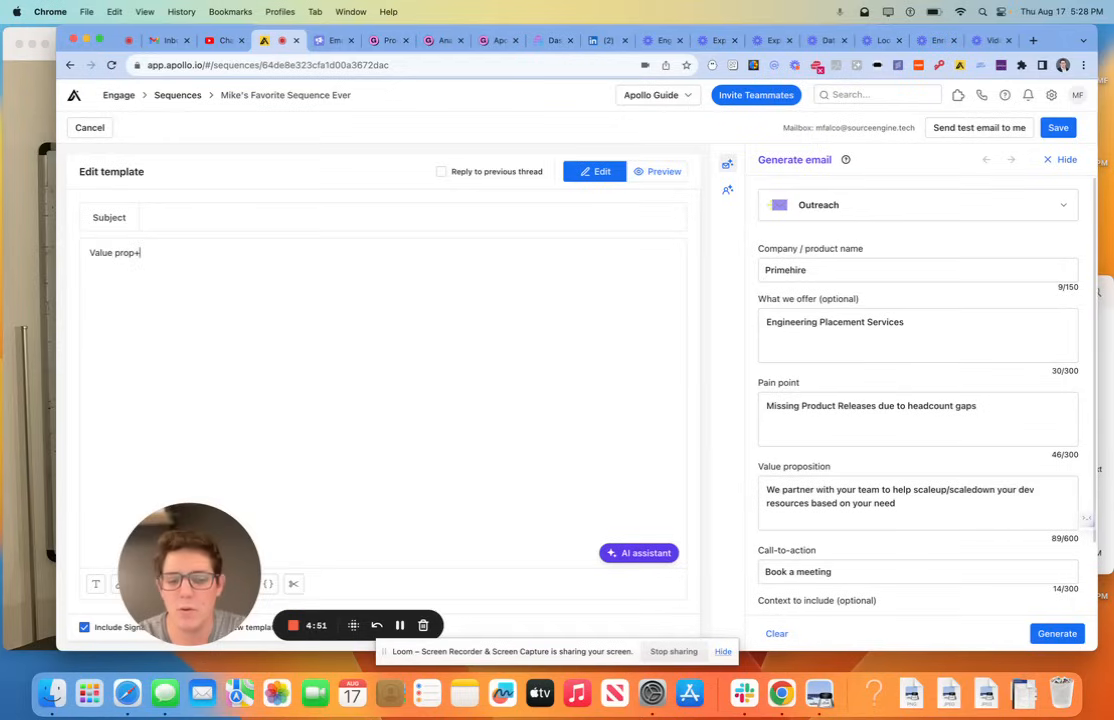
{"action": "type", "text": "pain"}
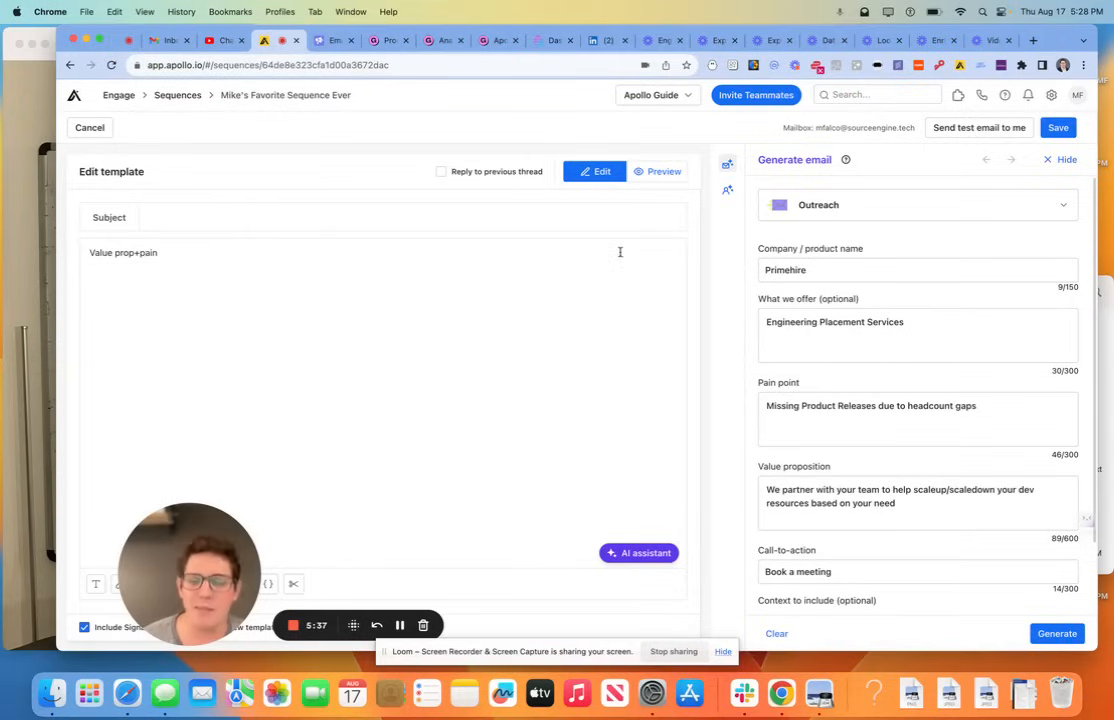
- Save the Day 9 placeholder email and start adding another step, dismissing a stray lookup popup
{"action": "left_click", "coordinate": [1058, 127]}
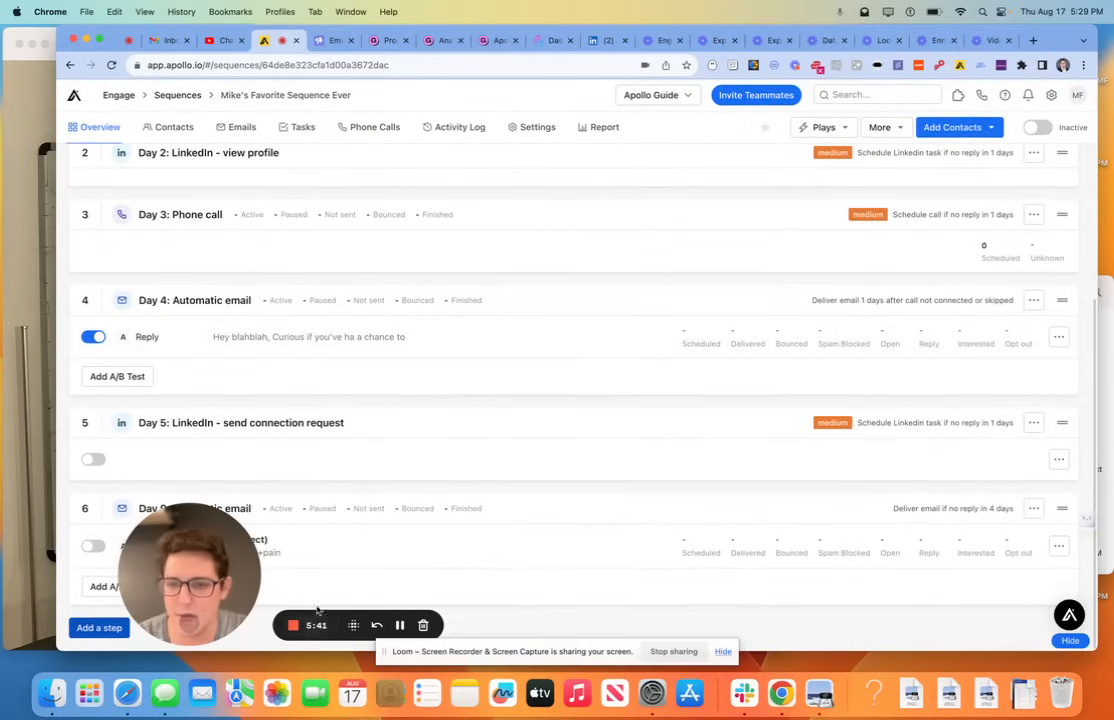
{"action": "left_click_drag", "start_coordinate": [190, 575], "coordinate": [848, 575]}
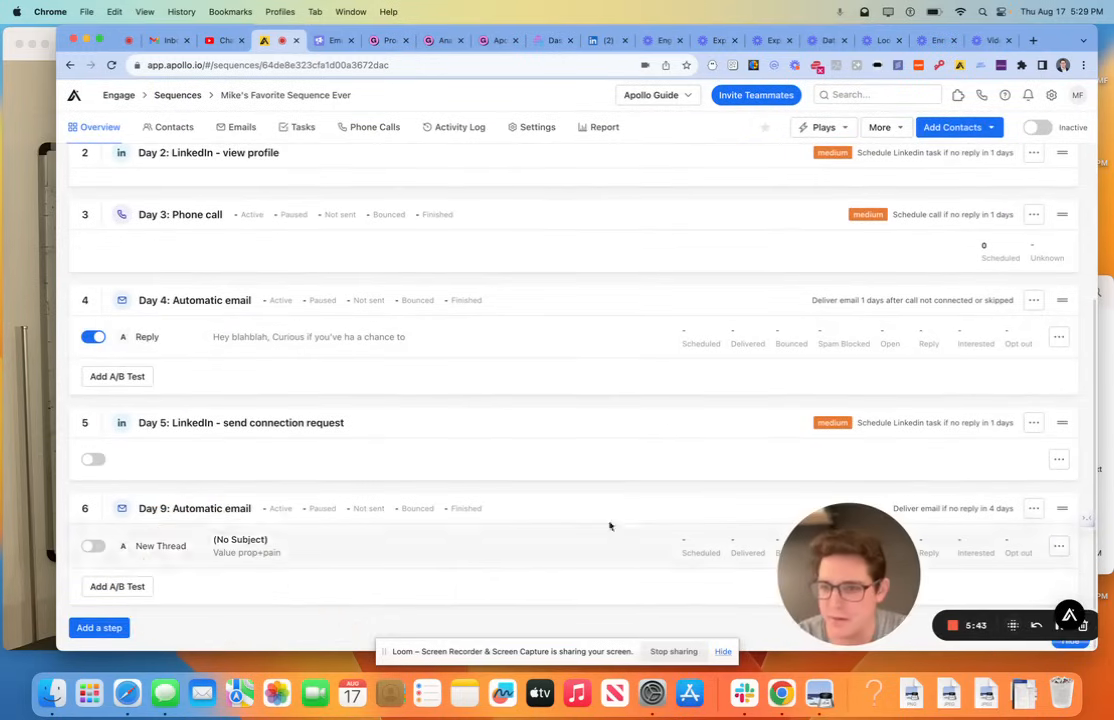
{"action": "left_click", "coordinate": [99, 627]}
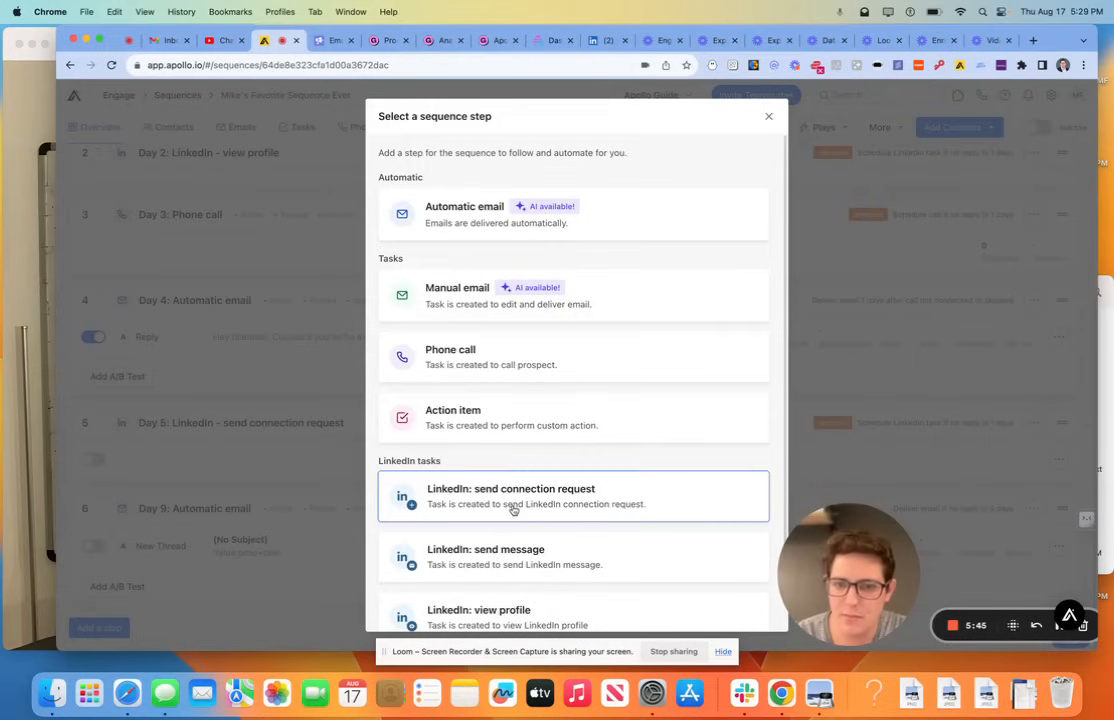
{"action": "key", "text": "ctrl+super+d"}
{"action": "left_click", "coordinate": [372, 430]}
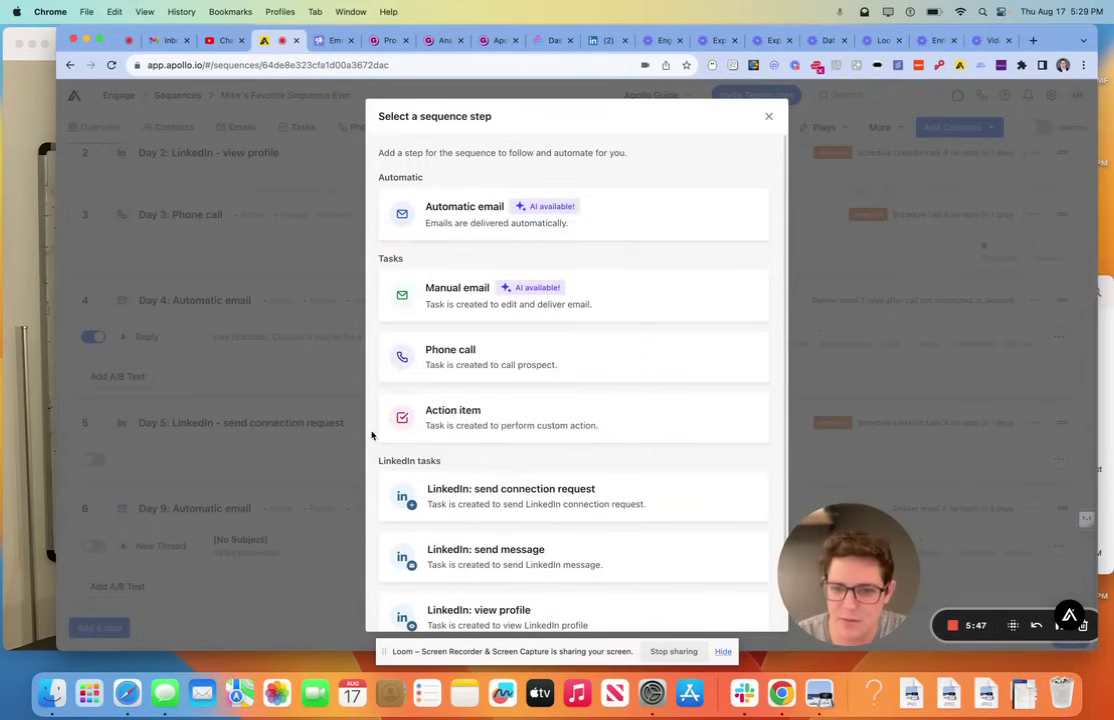
- Add a LinkedIn view-profile task 4 days later as Day 13
{"action": "left_click", "coordinate": [478, 610]}
{"action": "left_click", "coordinate": [410, 252]}
{"action": "type", "text": "5"}
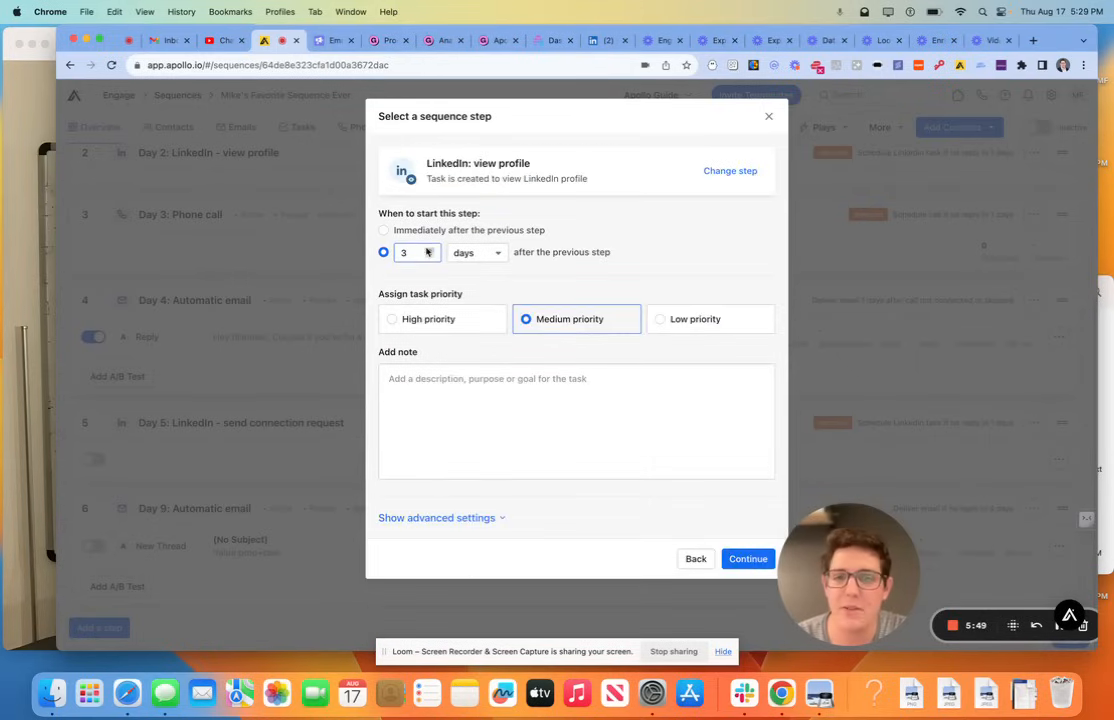
{"action": "left_click", "coordinate": [429, 257]}
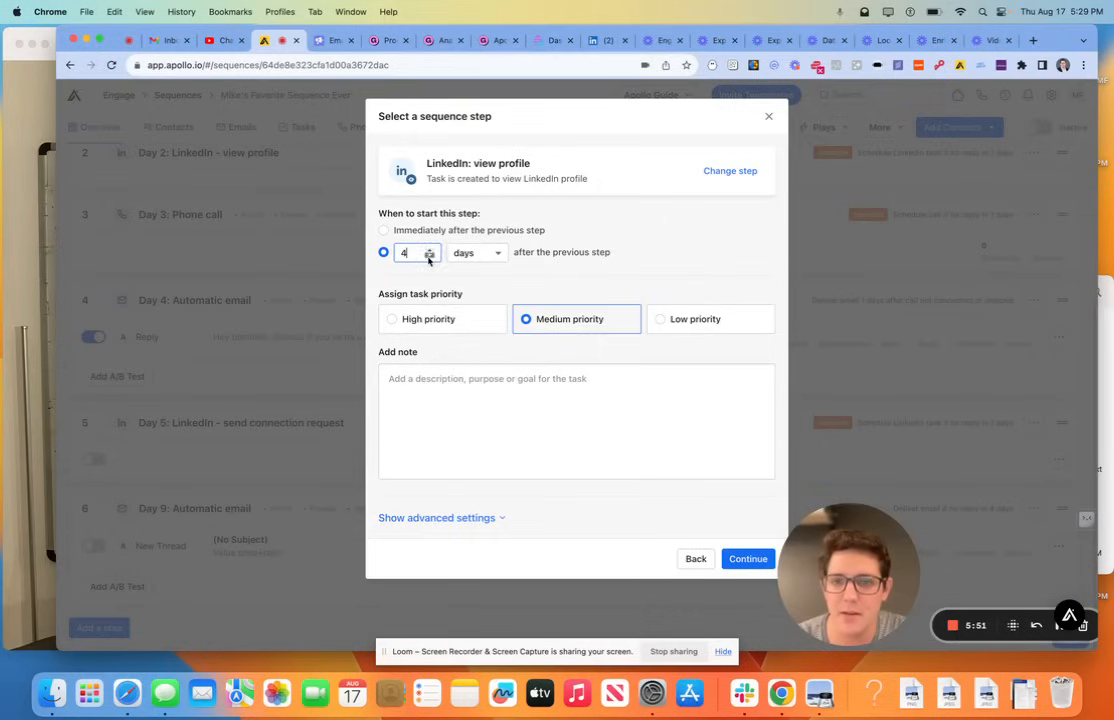
{"action": "left_click", "coordinate": [748, 558]}
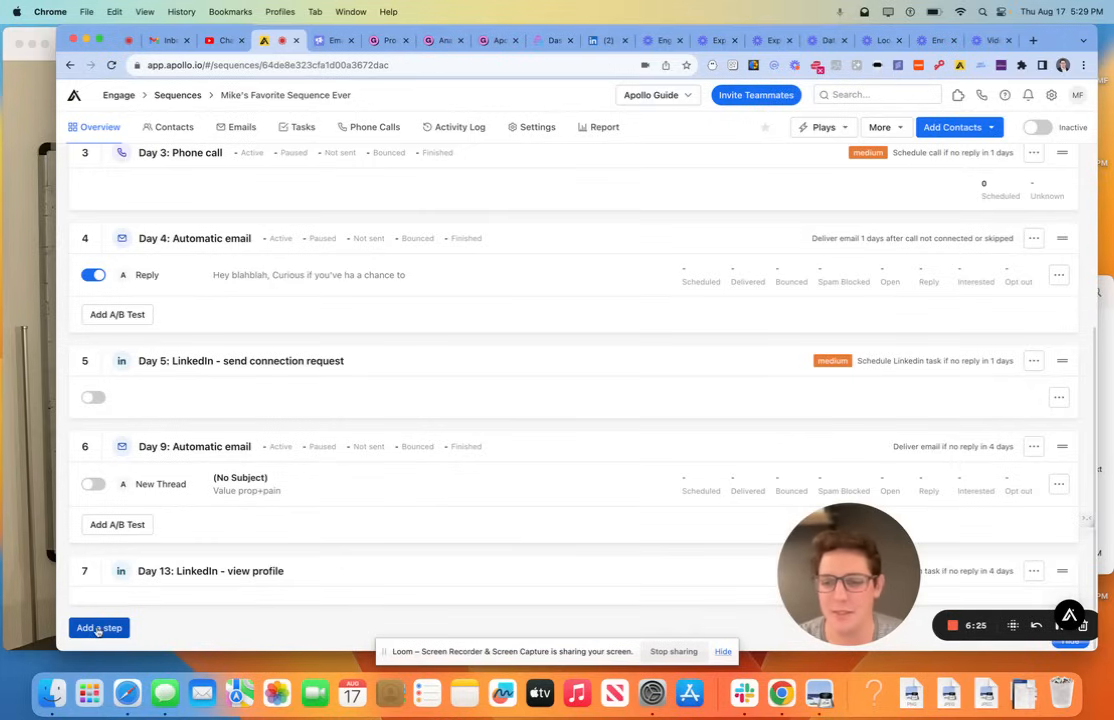
- Add an Automatic email 3 days later set to reply in the previous thread, and save it
{"action": "left_click", "coordinate": [99, 628]}
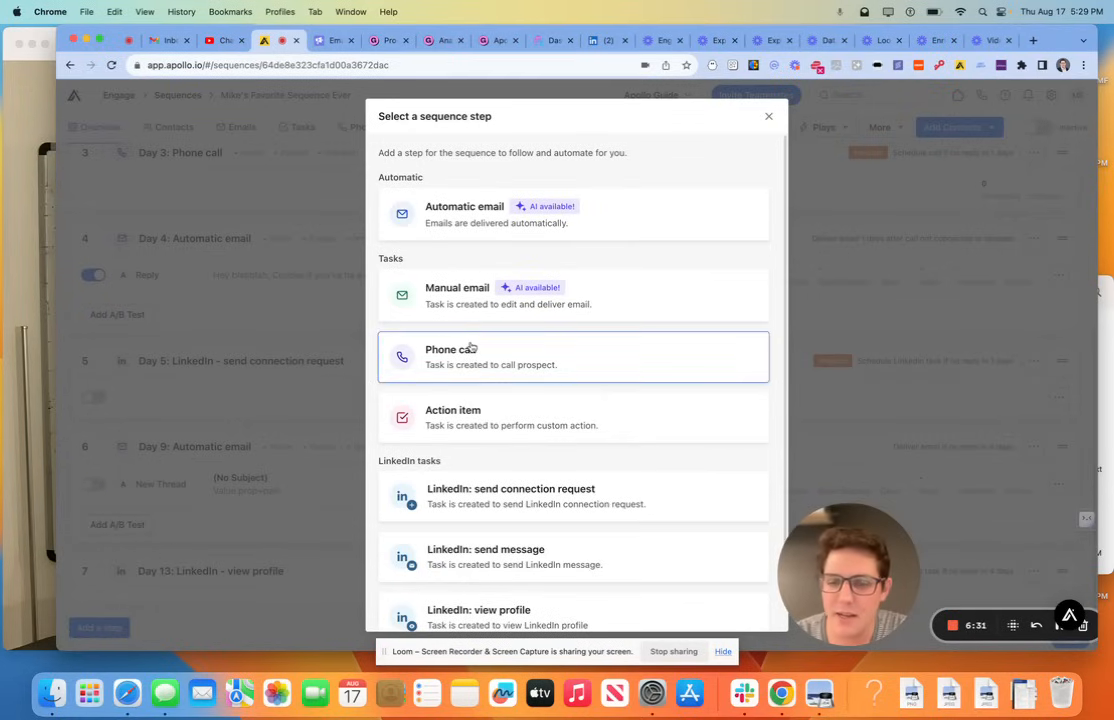
{"action": "left_click", "coordinate": [460, 215]}
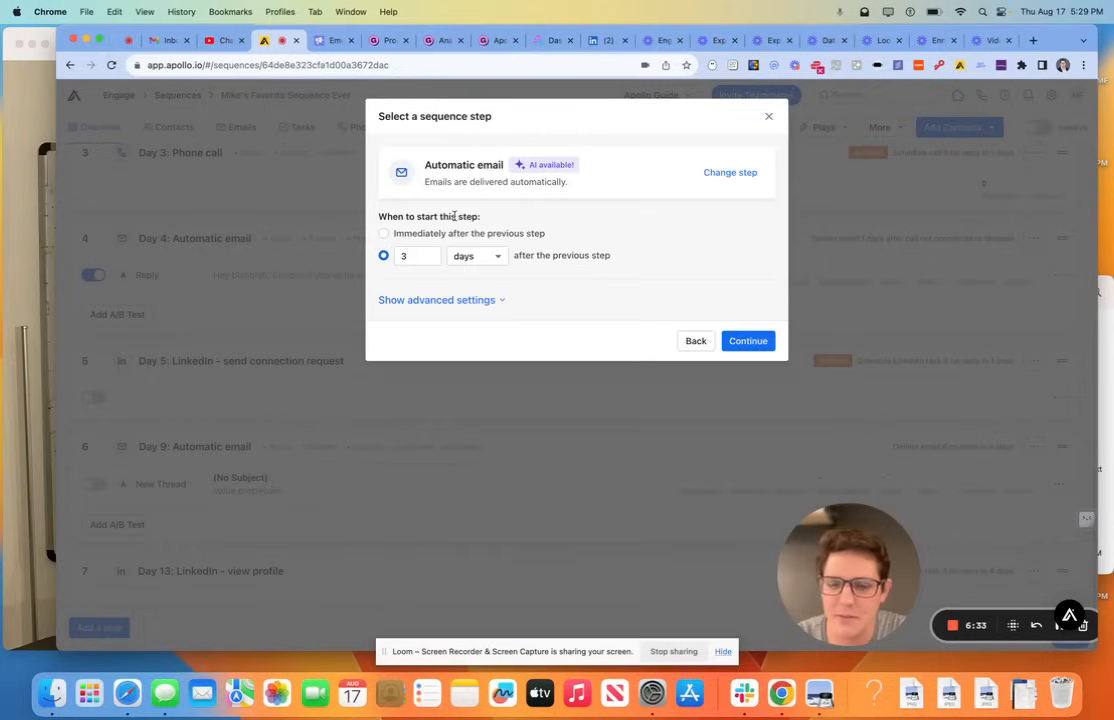
{"action": "left_click", "coordinate": [748, 341]}
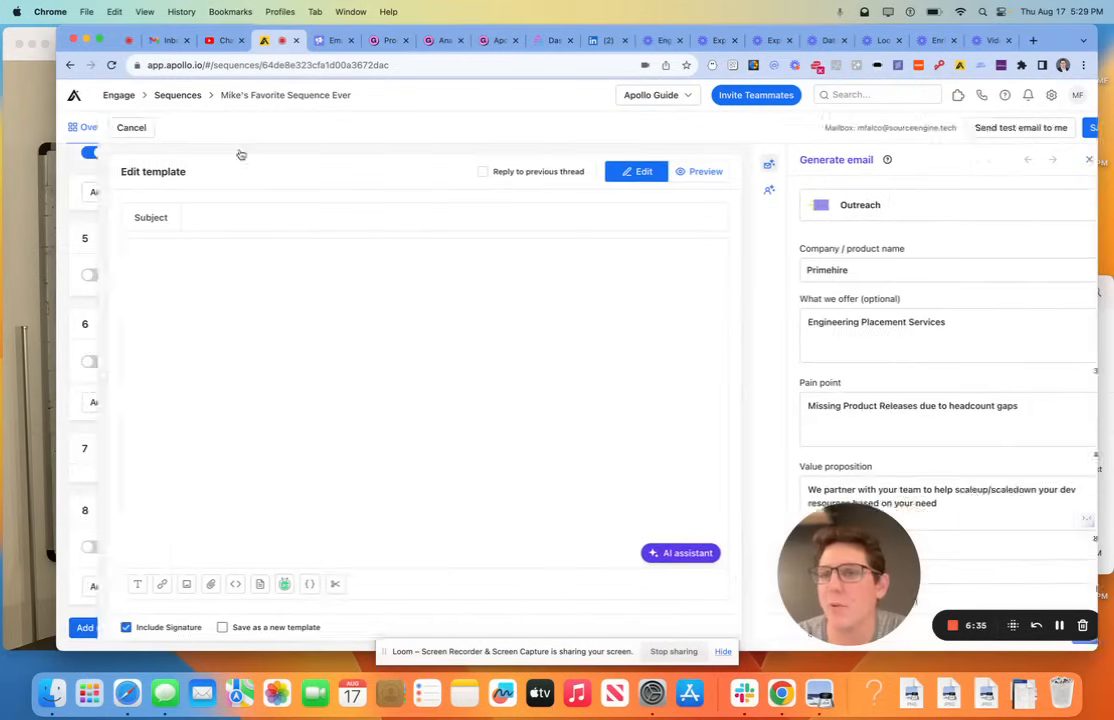
{"action": "left_click", "coordinate": [178, 220]}
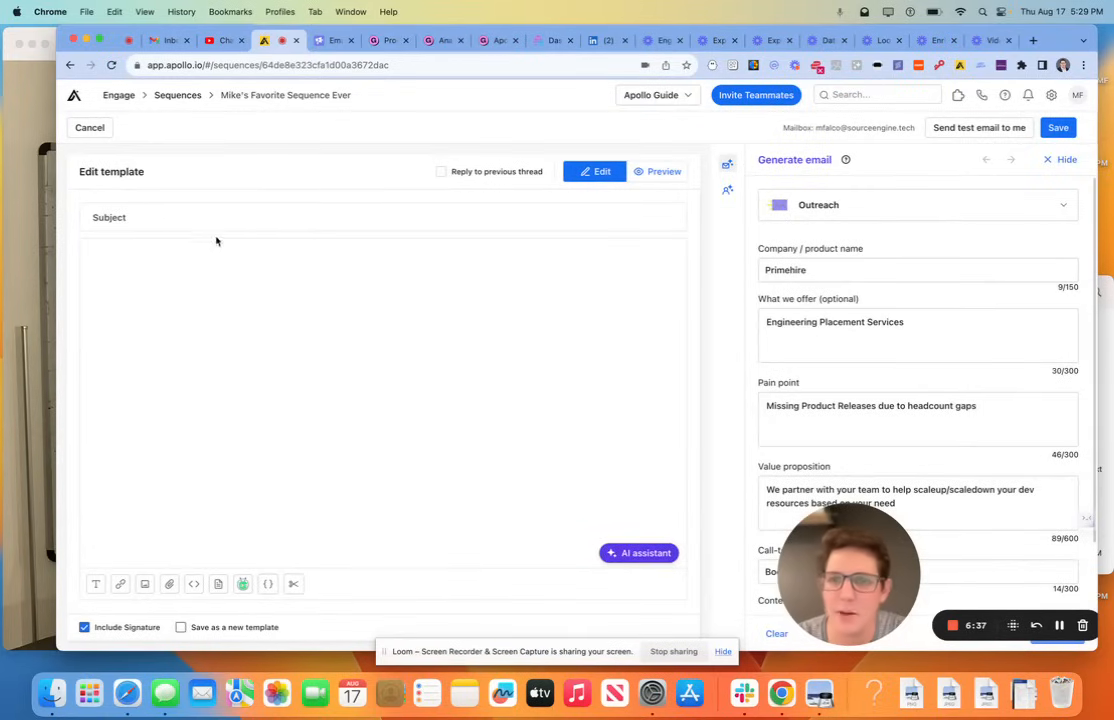
{"action": "left_click", "coordinate": [441, 171]}
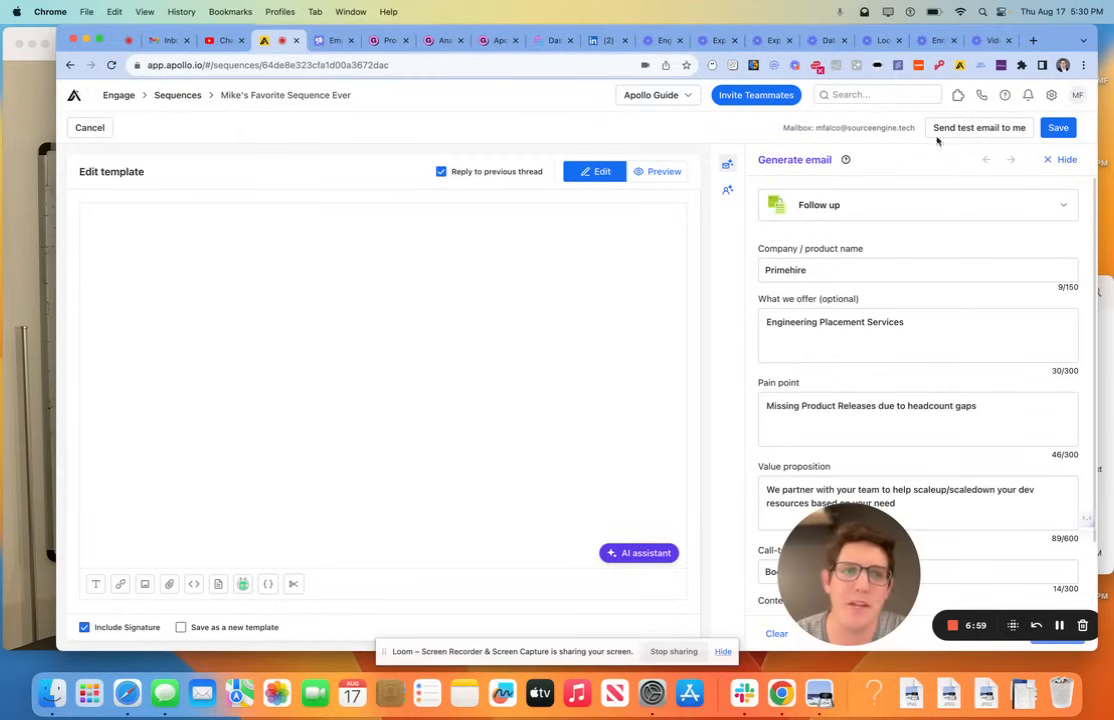
{"action": "left_click", "coordinate": [1058, 127]}
{"action": "scroll", "coordinate": [339, 333], "scroll_direction": "up", "scroll_amount": 5}
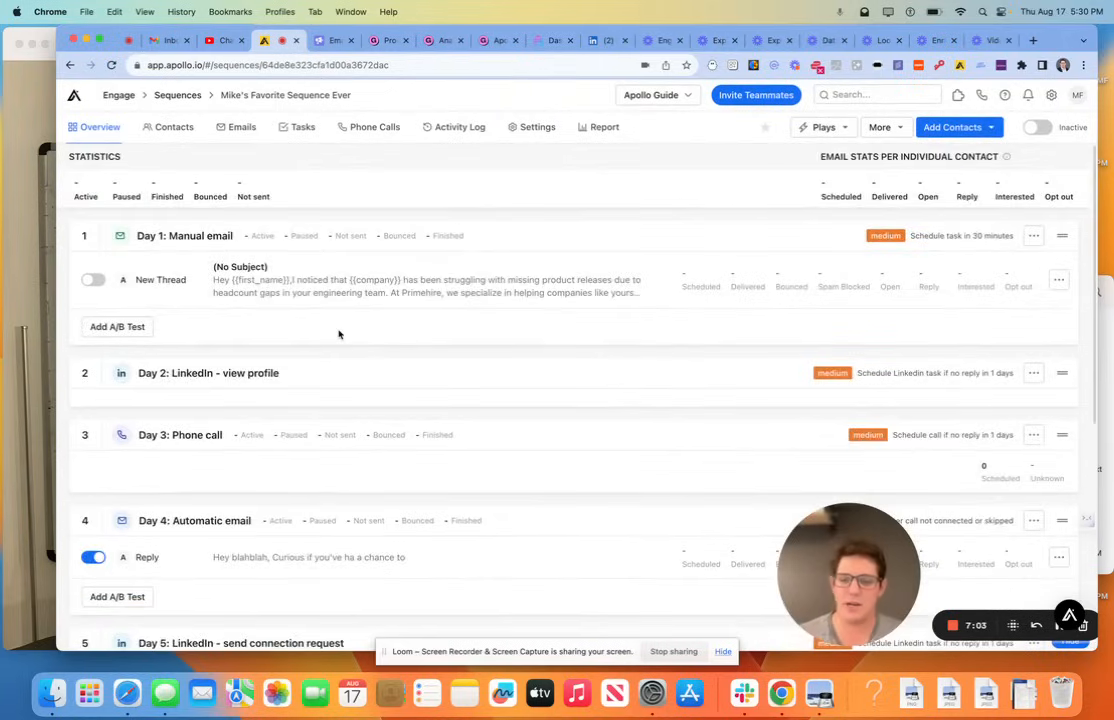
{"action": "scroll", "coordinate": [339, 333], "scroll_direction": "down", "scroll_amount": 8}
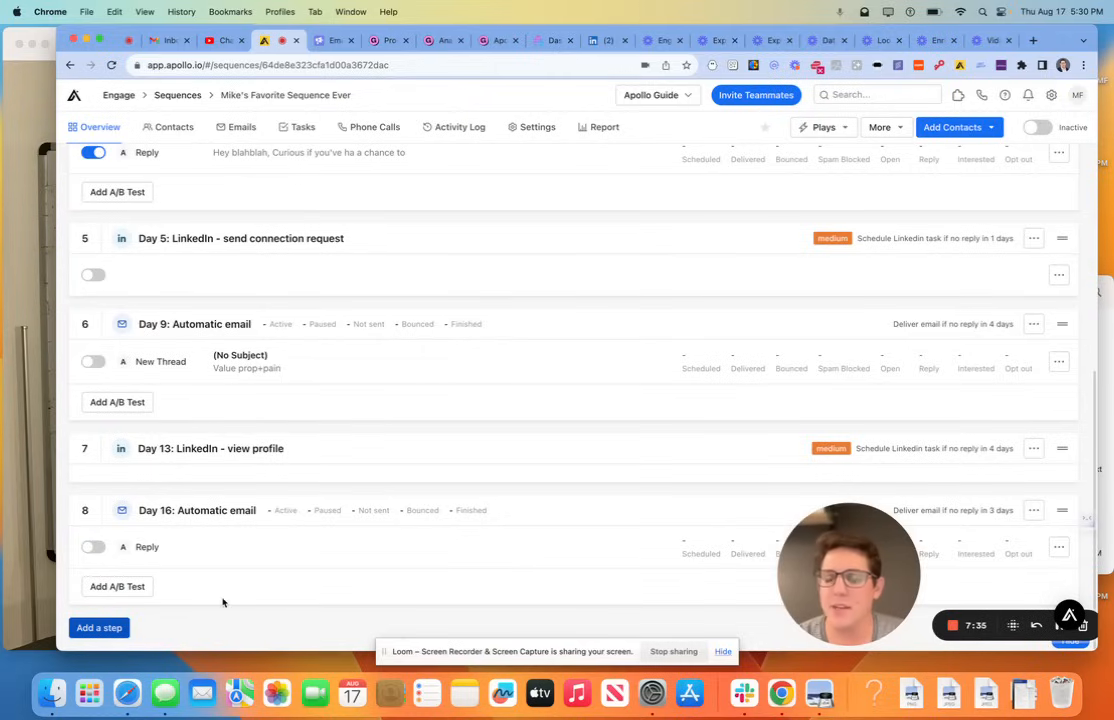
{"action": "scroll", "coordinate": [190, 400], "scroll_direction": "up", "scroll_amount": 10}
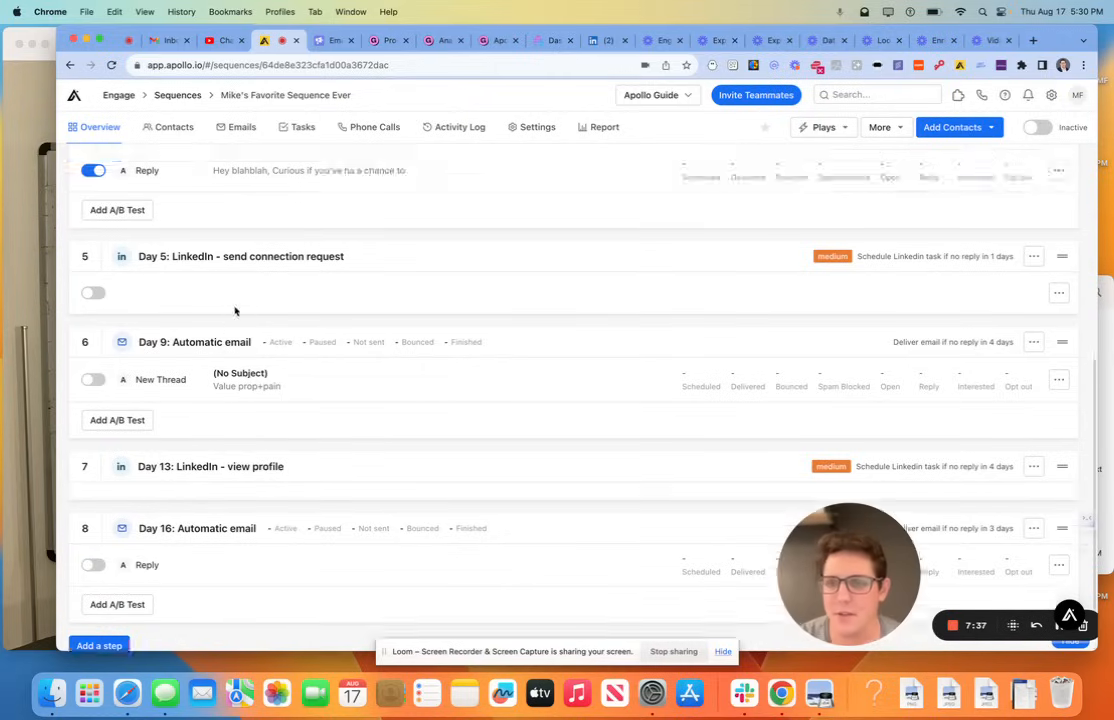
- Review the sequence's Tasks filters including the Persona options, then close without applying
{"action": "left_click", "coordinate": [298, 126]}
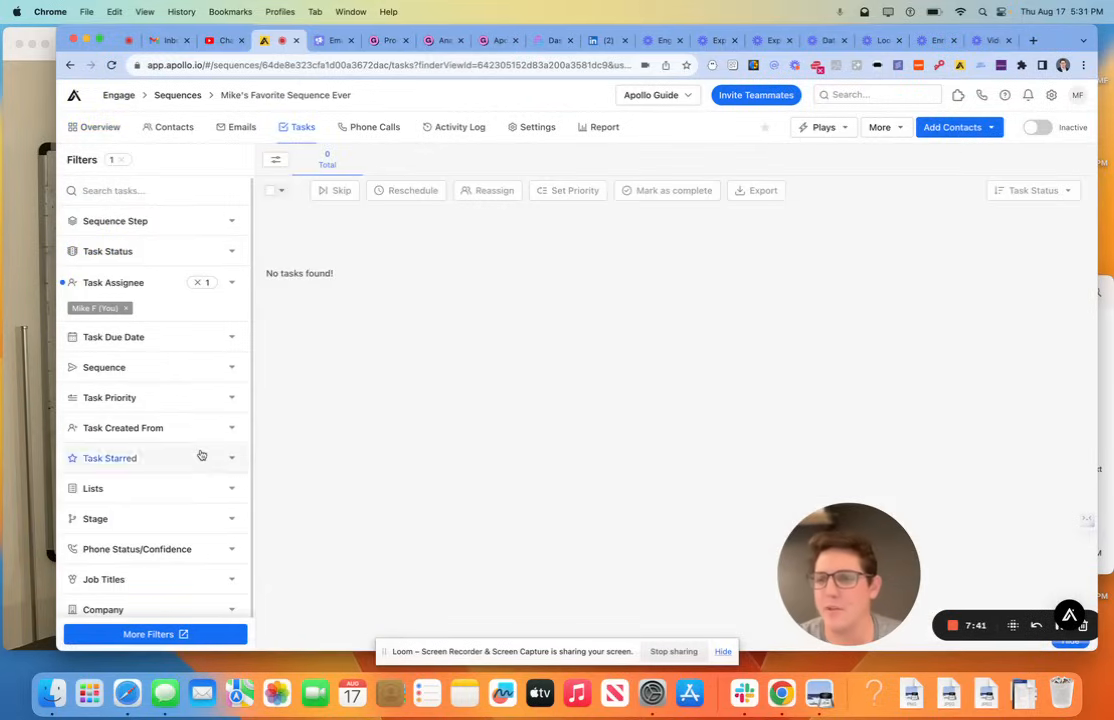
{"action": "left_click", "coordinate": [155, 634]}
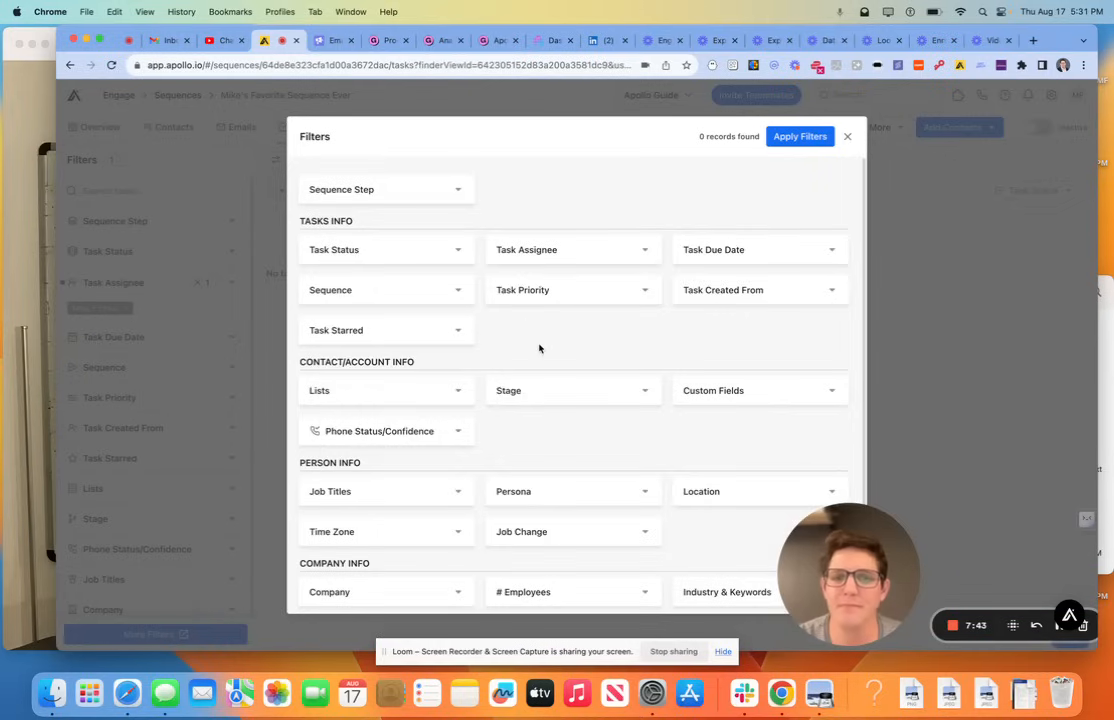
{"action": "scroll", "coordinate": [539, 348], "scroll_direction": "down", "scroll_amount": 3}
{"action": "left_click", "coordinate": [572, 359]}
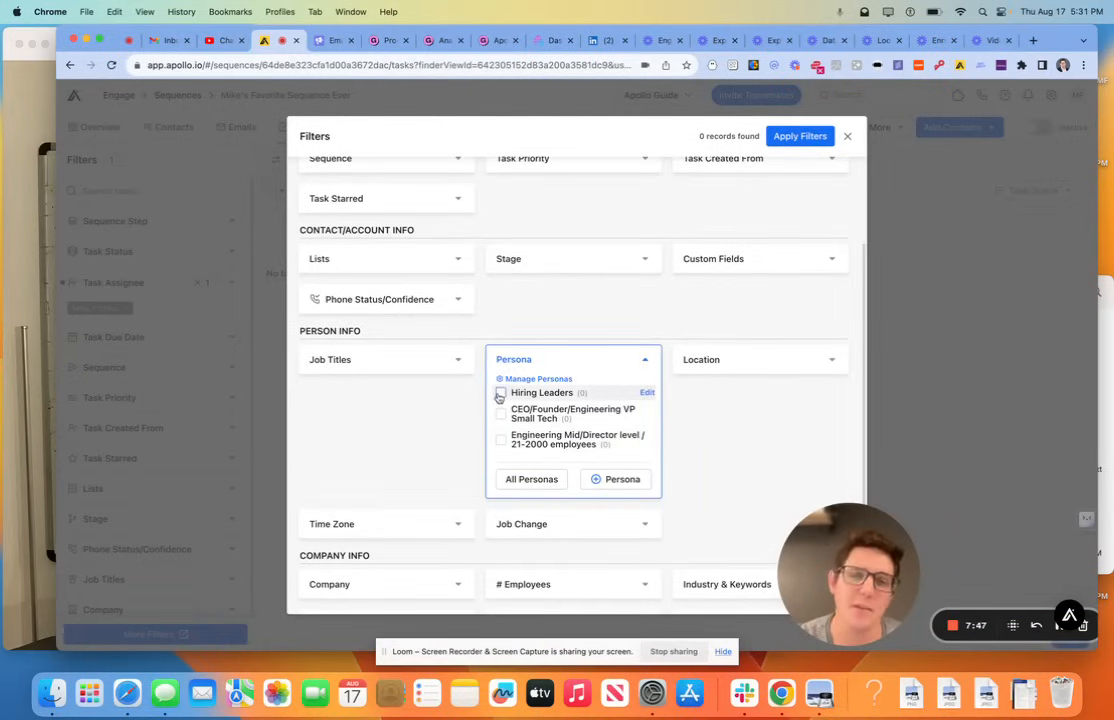
{"action": "mouse_move", "coordinate": [575, 439]}
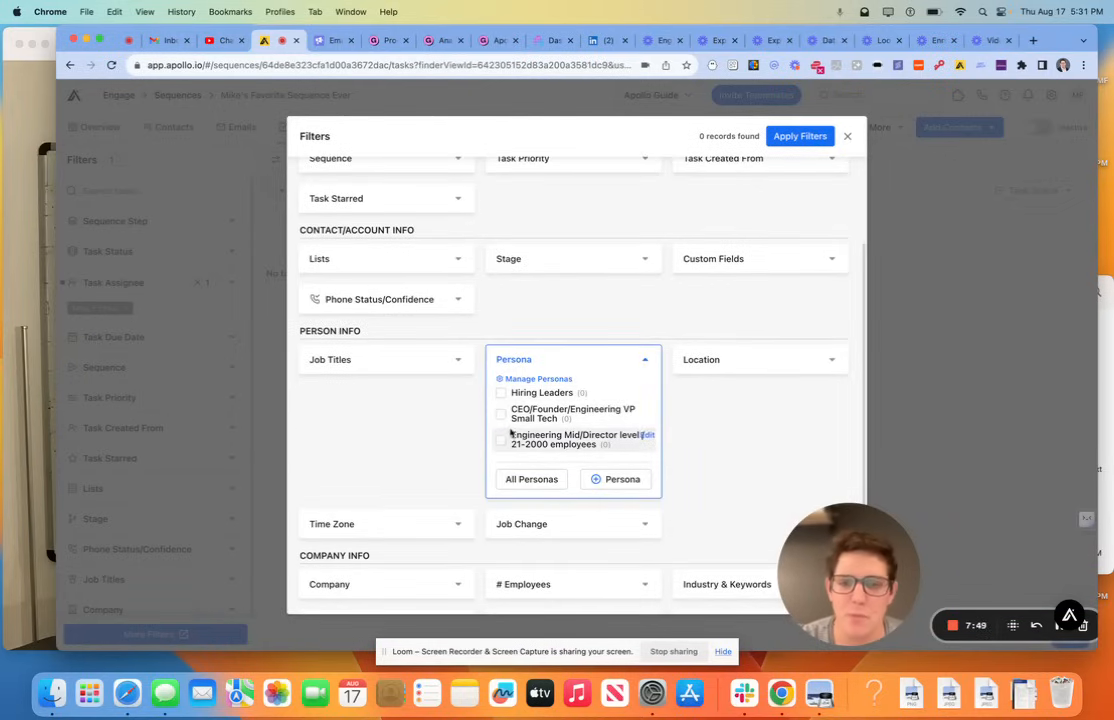
{"action": "left_click", "coordinate": [849, 136]}
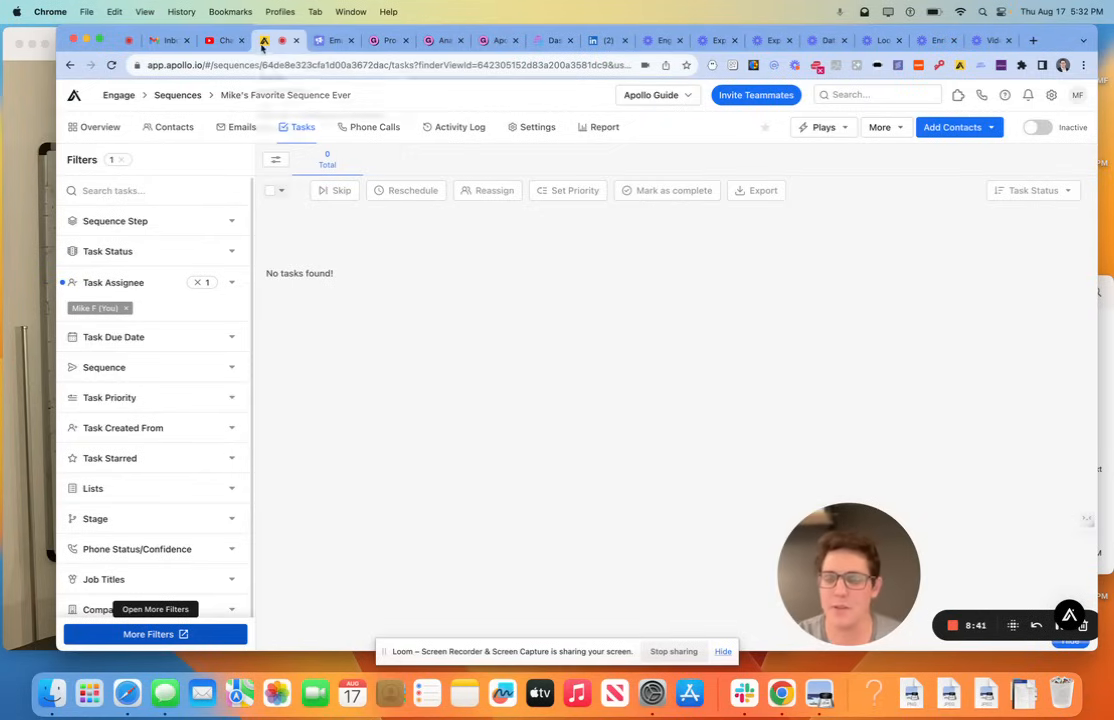
- Reopen the eight-step sequence from the Sequences list, review its steps, then switch to beehiiv
{"action": "left_click", "coordinate": [177, 94]}
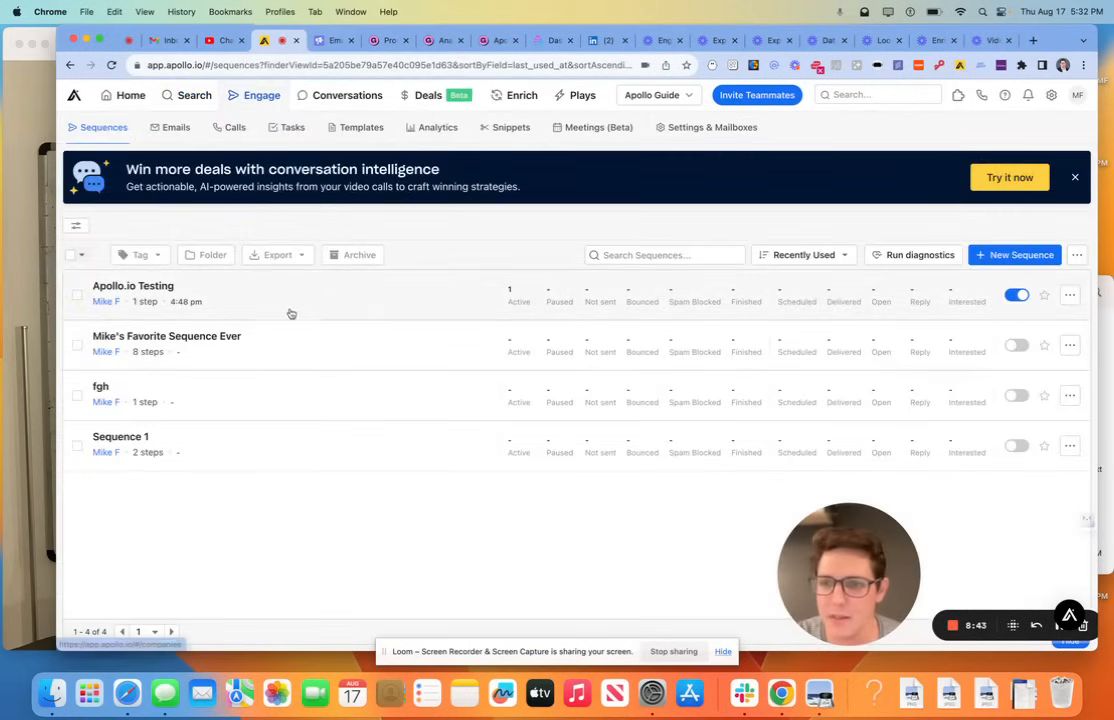
{"action": "left_click", "coordinate": [288, 340]}
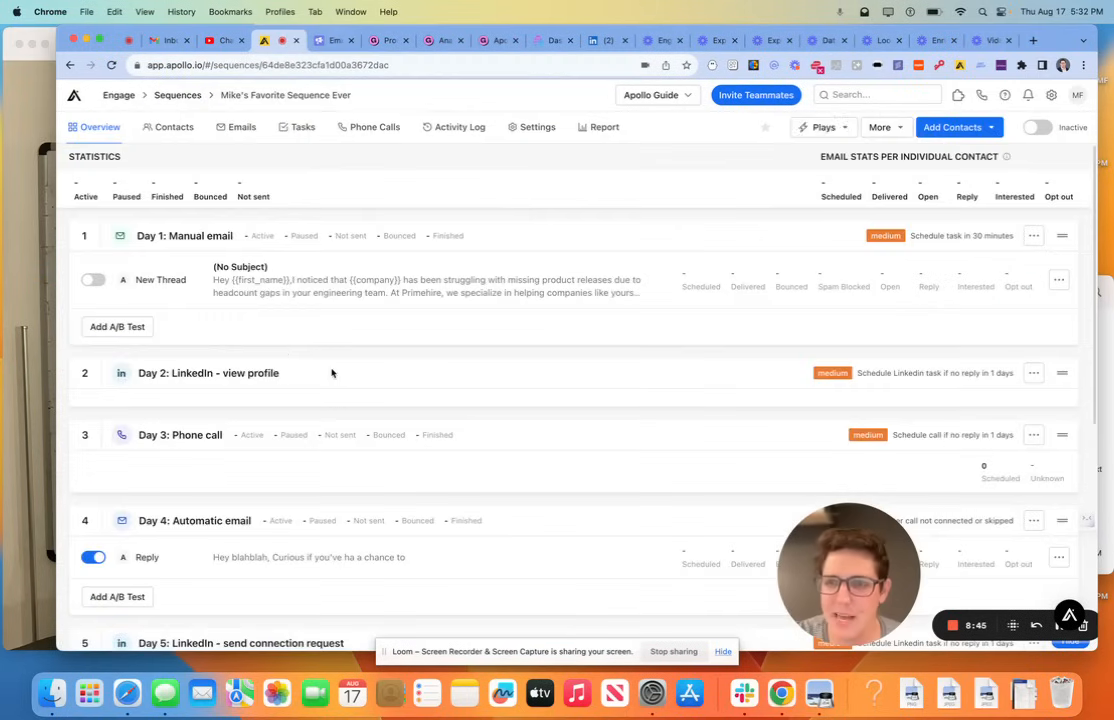
{"action": "scroll", "coordinate": [332, 372], "scroll_direction": "down", "scroll_amount": 5}
{"action": "scroll", "coordinate": [332, 372], "scroll_direction": "down", "scroll_amount": 5}
{"action": "scroll", "coordinate": [332, 372], "scroll_direction": "up", "scroll_amount": 10}
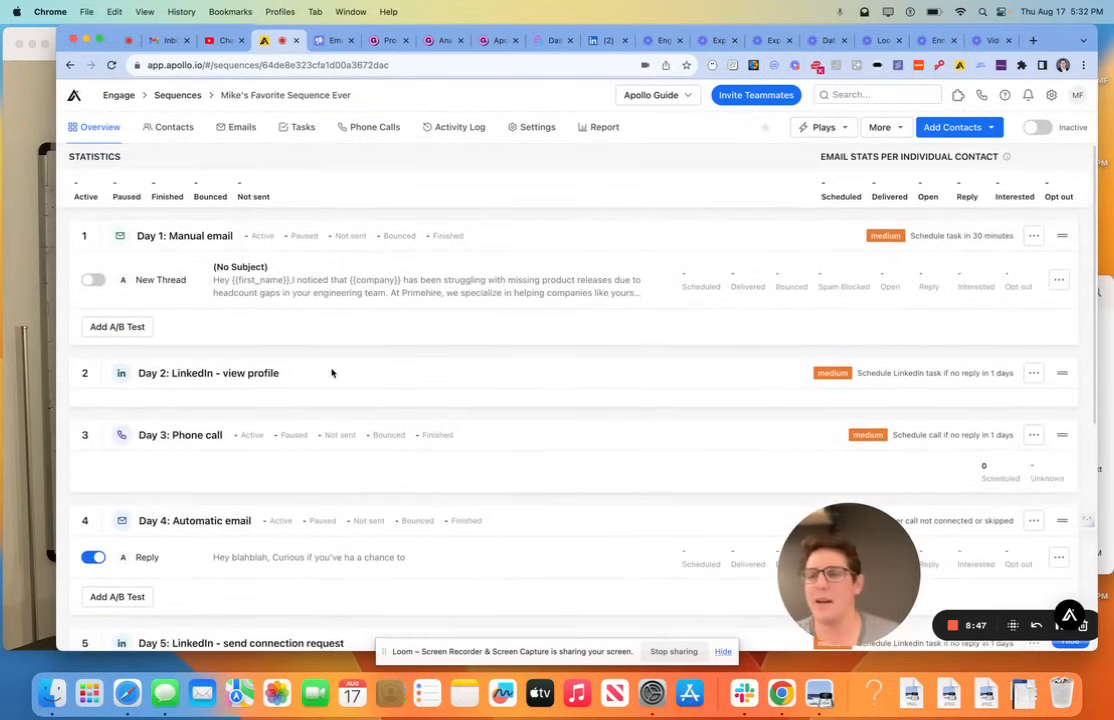
{"action": "scroll", "coordinate": [332, 372], "scroll_direction": "down", "scroll_amount": 3}
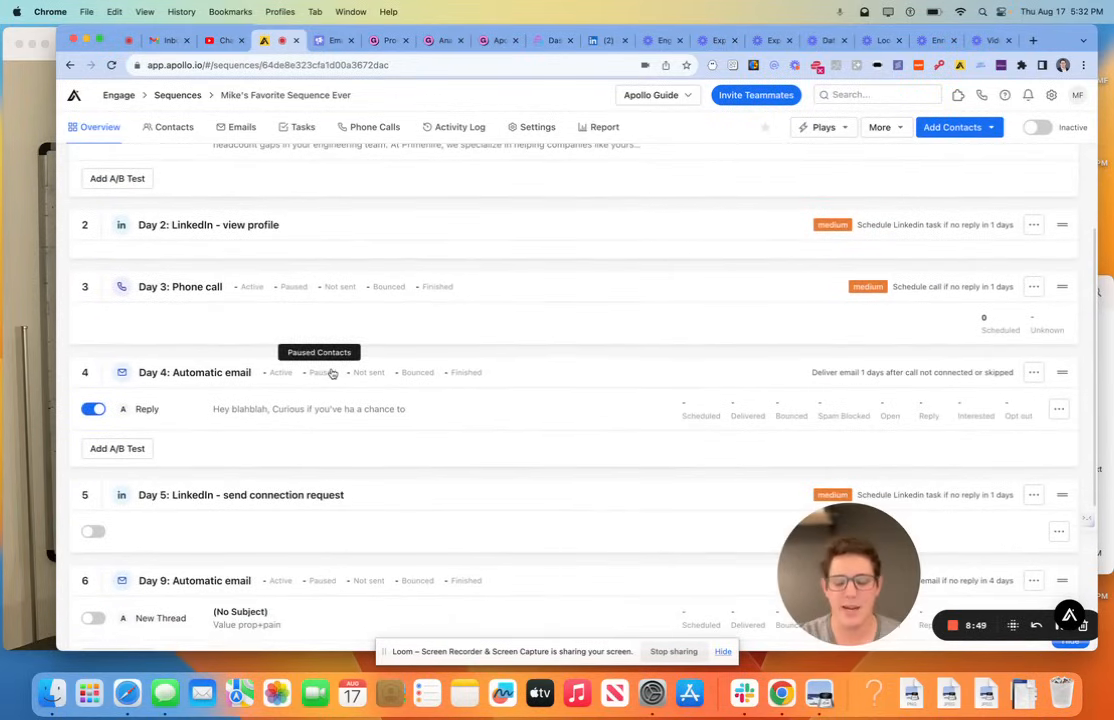
{"action": "scroll", "coordinate": [332, 372], "scroll_direction": "down", "scroll_amount": 2}
{"action": "scroll", "coordinate": [332, 372], "scroll_direction": "up", "scroll_amount": 1}
{"action": "scroll", "coordinate": [332, 372], "scroll_direction": "up", "scroll_amount": 5}
{"action": "scroll", "coordinate": [333, 382], "scroll_direction": "down", "scroll_amount": 1}
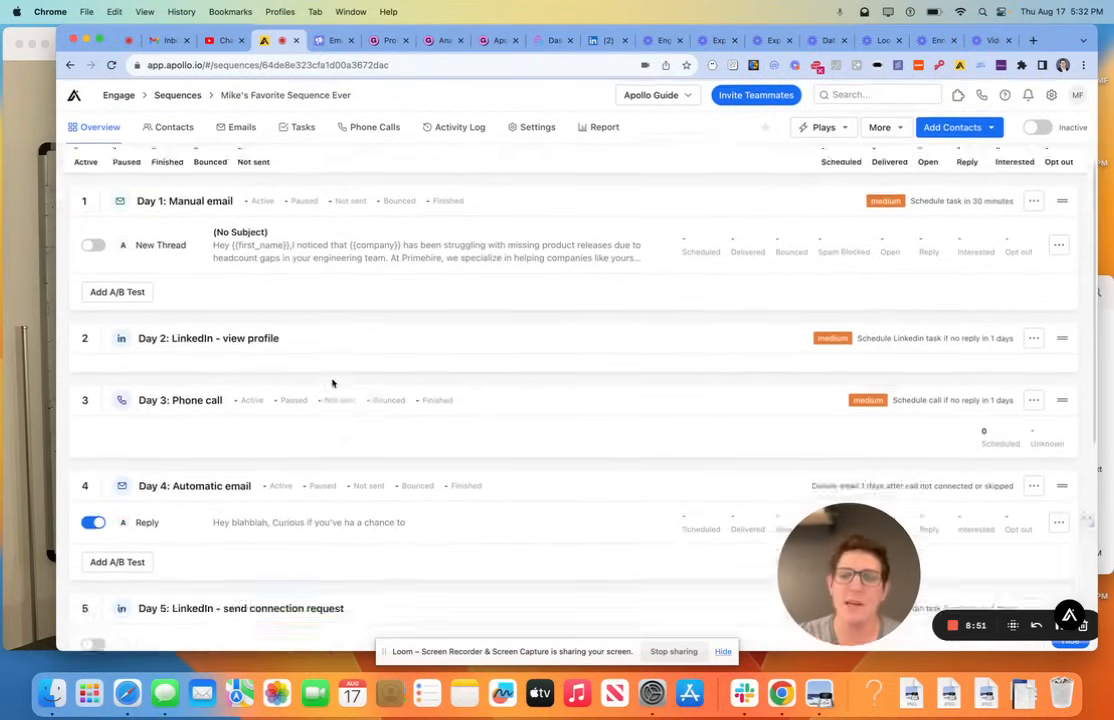
{"action": "scroll", "coordinate": [333, 382], "scroll_direction": "down", "scroll_amount": 5}
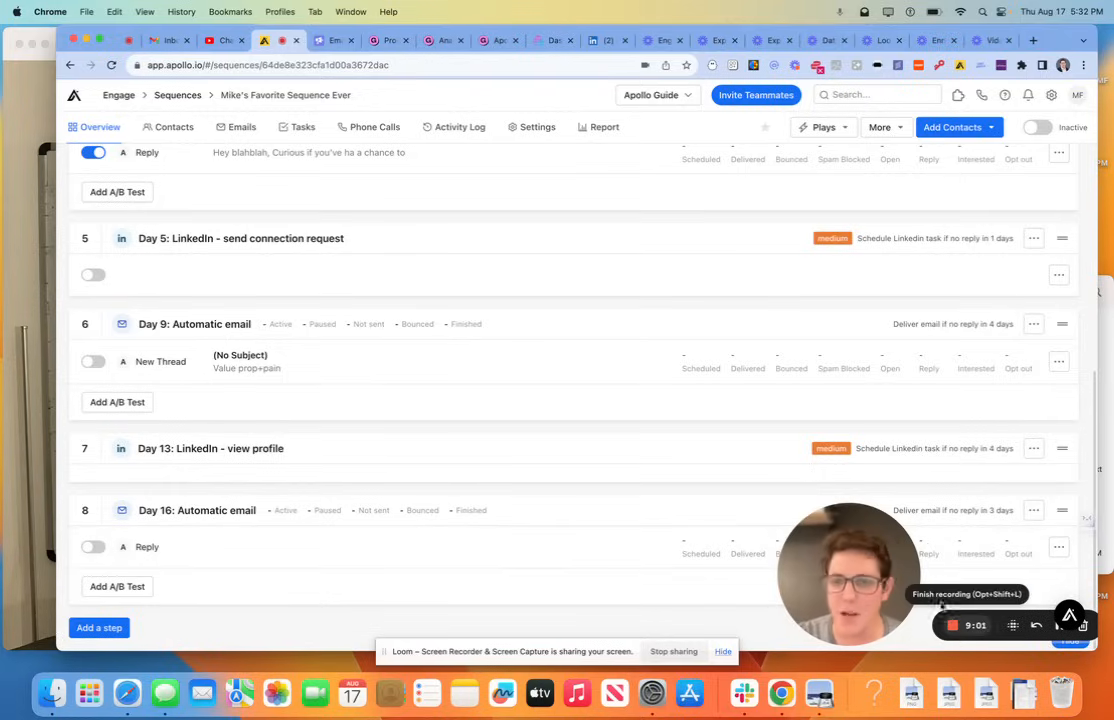
{"action": "left_click", "coordinate": [553, 40]}
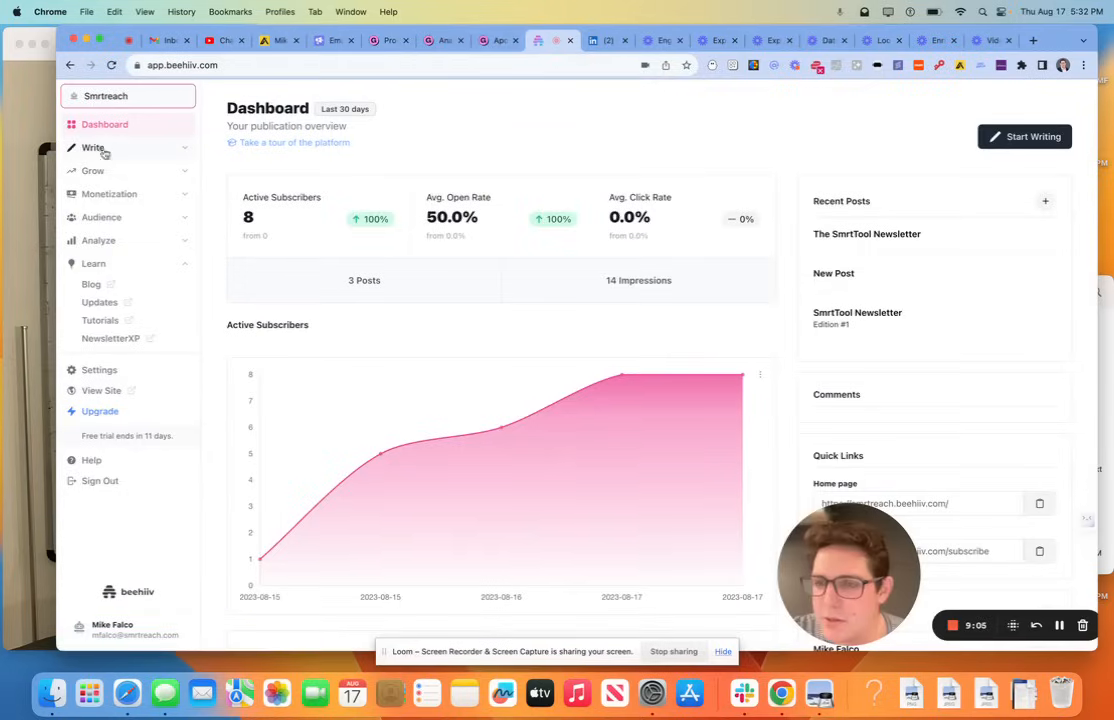
- Open the published 'The SmrtTool Newsletter' post from Write > Posts and scroll its Overview preview
{"action": "left_click", "coordinate": [92, 147]}
{"action": "left_click", "coordinate": [94, 168]}
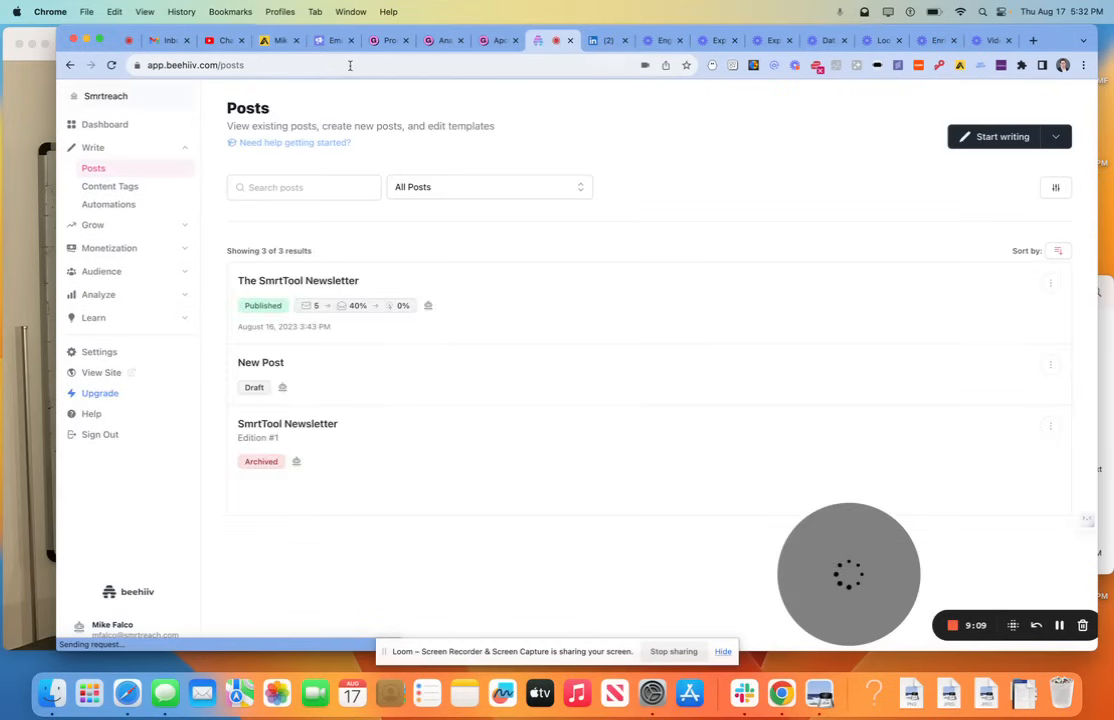
{"action": "left_click", "coordinate": [340, 282]}
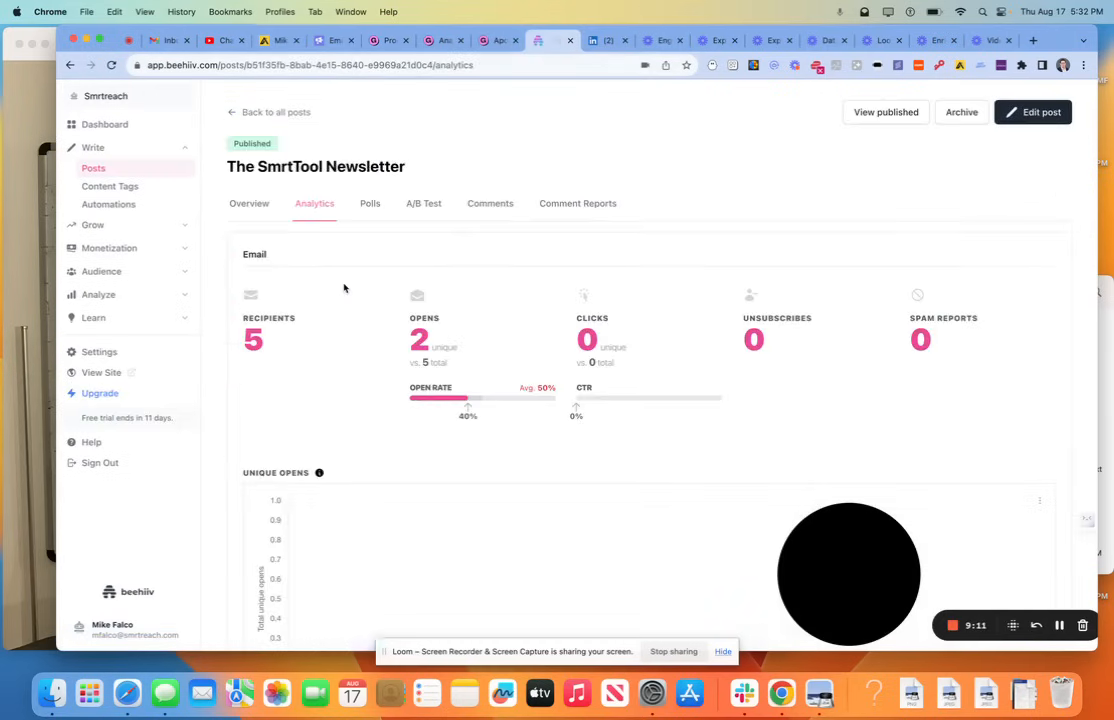
{"action": "left_click", "coordinate": [249, 203]}
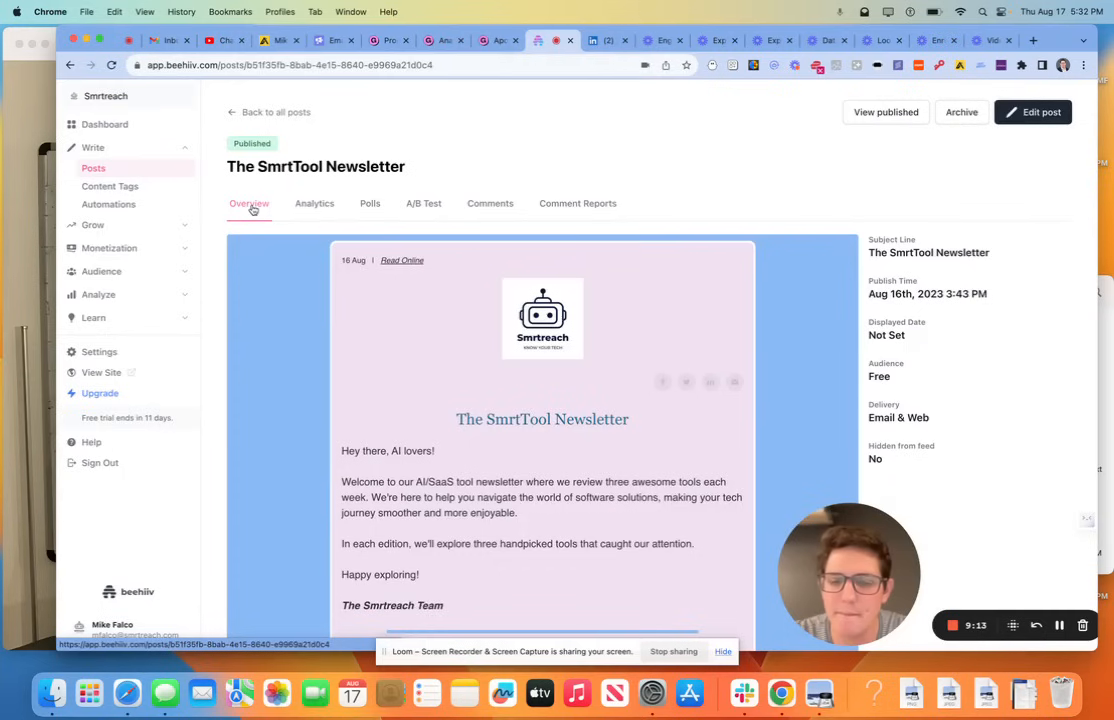
{"action": "scroll", "coordinate": [356, 330], "scroll_direction": "down", "scroll_amount": 3}
{"action": "scroll", "coordinate": [356, 330], "scroll_direction": "down", "scroll_amount": 3}
{"action": "scroll", "coordinate": [356, 330], "scroll_direction": "up", "scroll_amount": 3}
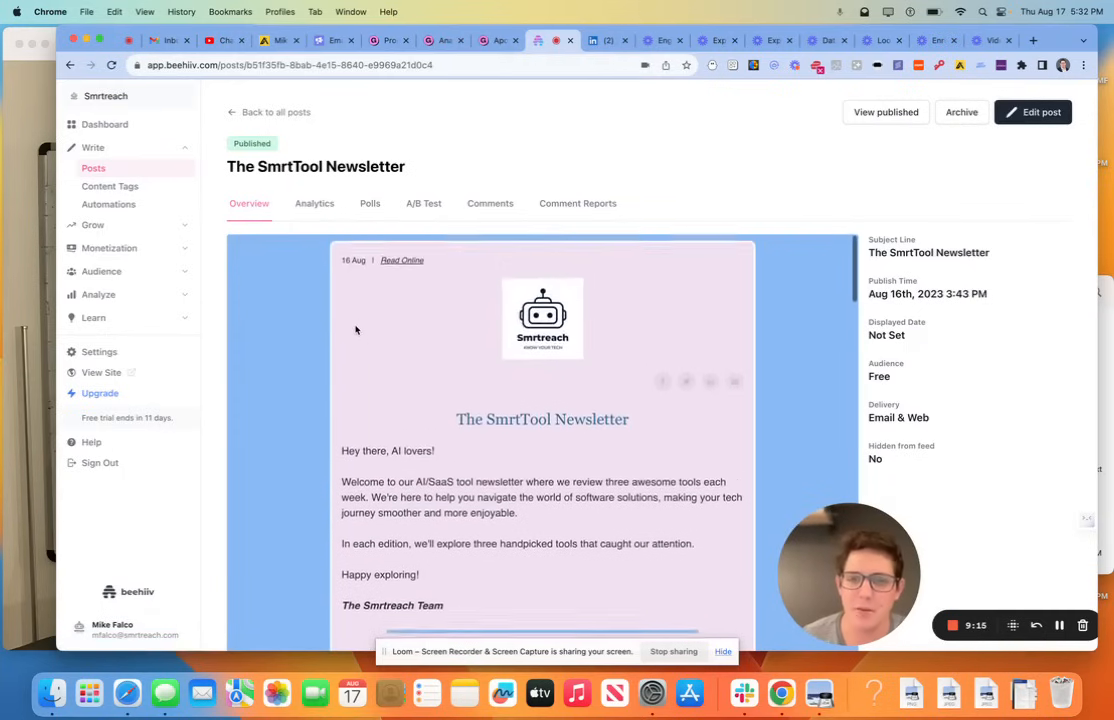
{"action": "scroll", "coordinate": [356, 330], "scroll_direction": "down", "scroll_amount": 10}
{"action": "scroll", "coordinate": [356, 330], "scroll_direction": "down", "scroll_amount": 5}
{"action": "scroll", "coordinate": [356, 330], "scroll_direction": "down", "scroll_amount": 5}
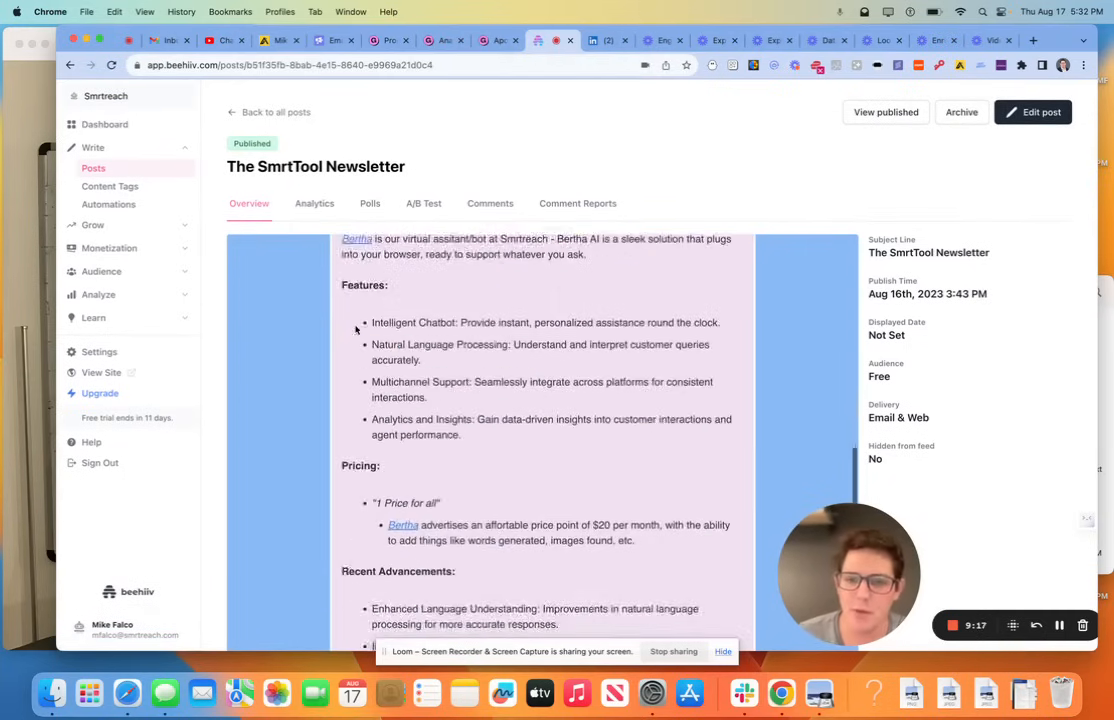
{"action": "scroll", "coordinate": [356, 330], "scroll_direction": "down", "scroll_amount": 5}
{"action": "scroll", "coordinate": [356, 330], "scroll_direction": "down", "scroll_amount": 8}
{"action": "scroll", "coordinate": [356, 330], "scroll_direction": "down", "scroll_amount": 8}
{"action": "scroll", "coordinate": [356, 343], "scroll_direction": "down", "scroll_amount": 5}
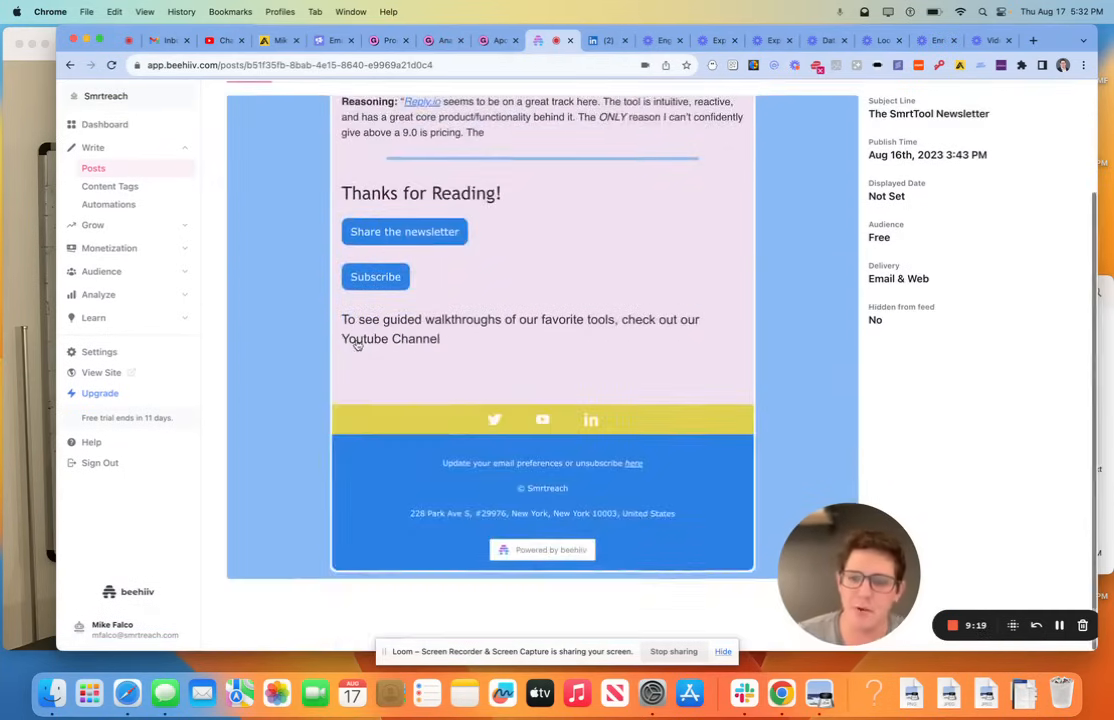
{"action": "scroll", "coordinate": [356, 343], "scroll_direction": "up", "scroll_amount": 10}
{"action": "scroll", "coordinate": [356, 343], "scroll_direction": "up", "scroll_amount": 5}
{"action": "scroll", "coordinate": [356, 343], "scroll_direction": "up", "scroll_amount": 5}
{"action": "scroll", "coordinate": [356, 343], "scroll_direction": "up", "scroll_amount": 5}
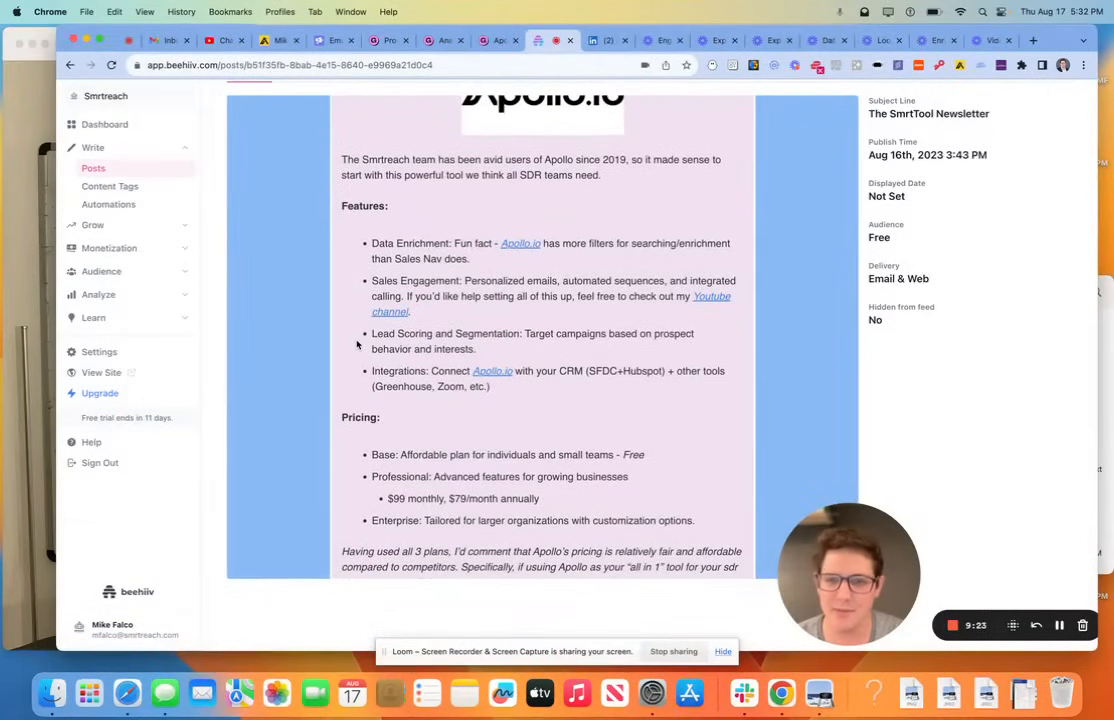
{"action": "scroll", "coordinate": [356, 343], "scroll_direction": "up", "scroll_amount": 5}
{"action": "scroll", "coordinate": [356, 343], "scroll_direction": "up", "scroll_amount": 5}
{"action": "scroll", "coordinate": [356, 343], "scroll_direction": "down", "scroll_amount": 10}
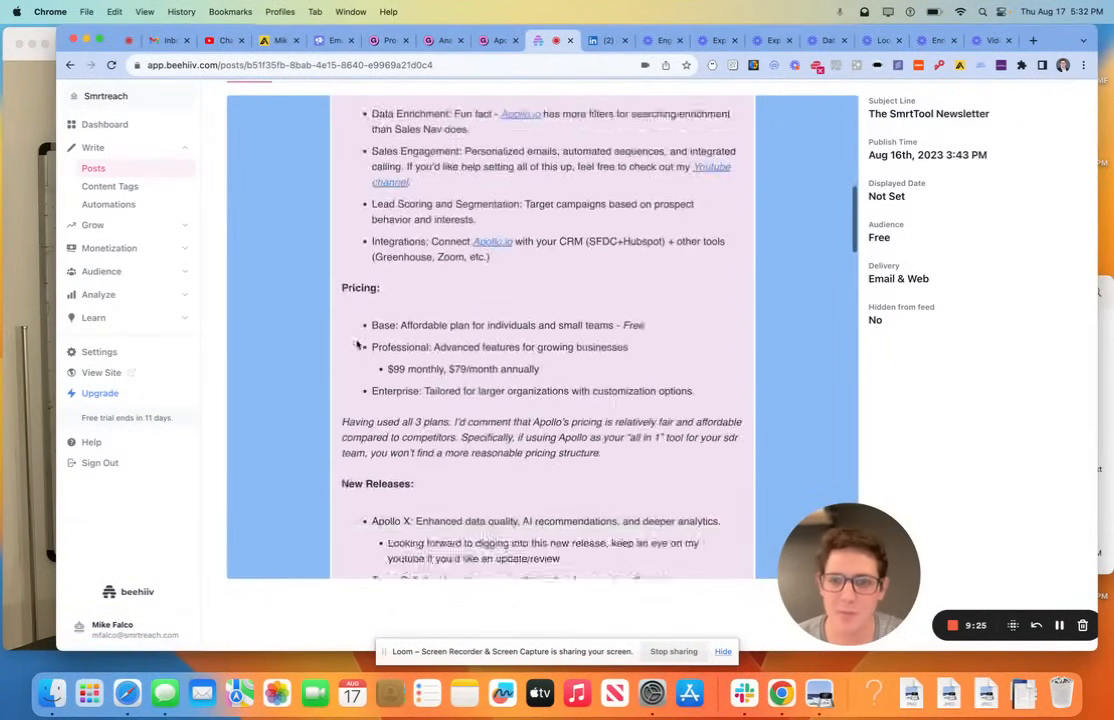
{"action": "scroll", "coordinate": [356, 343], "scroll_direction": "up", "scroll_amount": 5}
{"action": "scroll", "coordinate": [356, 343], "scroll_direction": "down", "scroll_amount": 2}
{"action": "scroll", "coordinate": [358, 345], "scroll_direction": "down", "scroll_amount": 5}
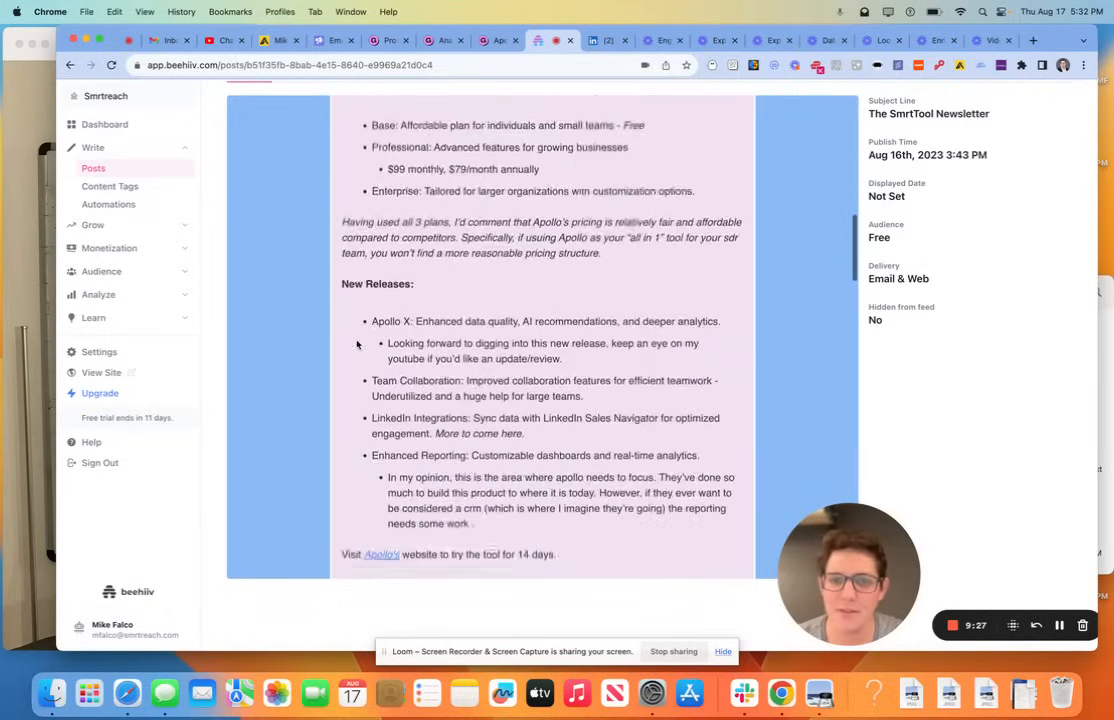
{"action": "scroll", "coordinate": [358, 345], "scroll_direction": "up", "scroll_amount": 10}
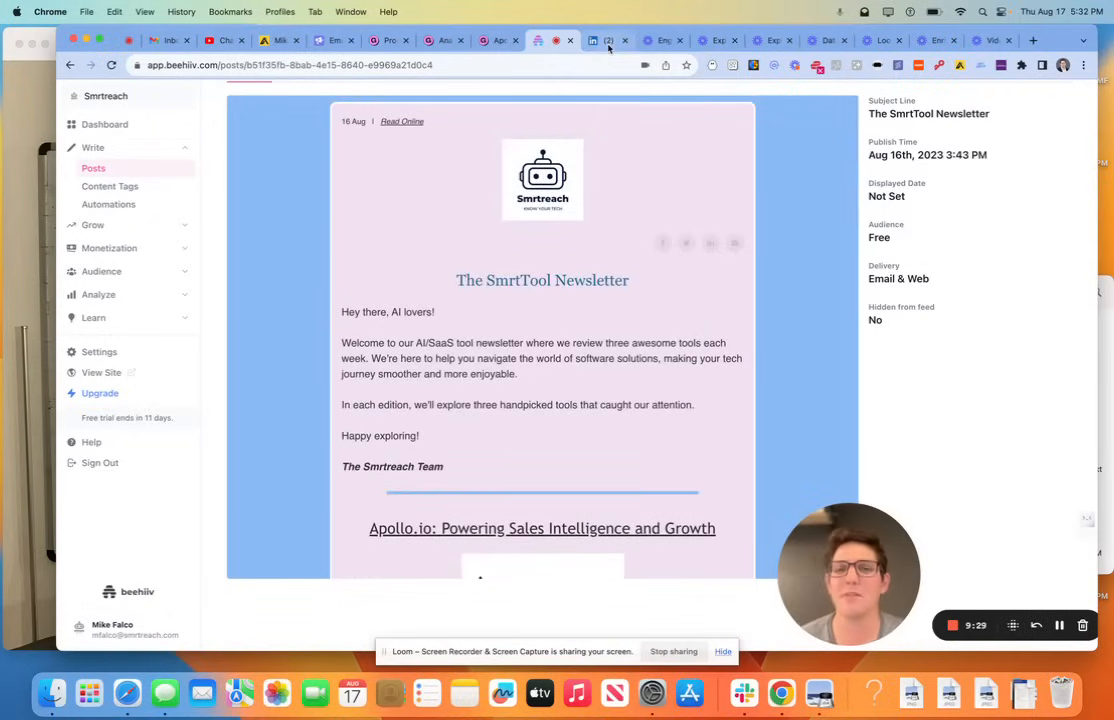